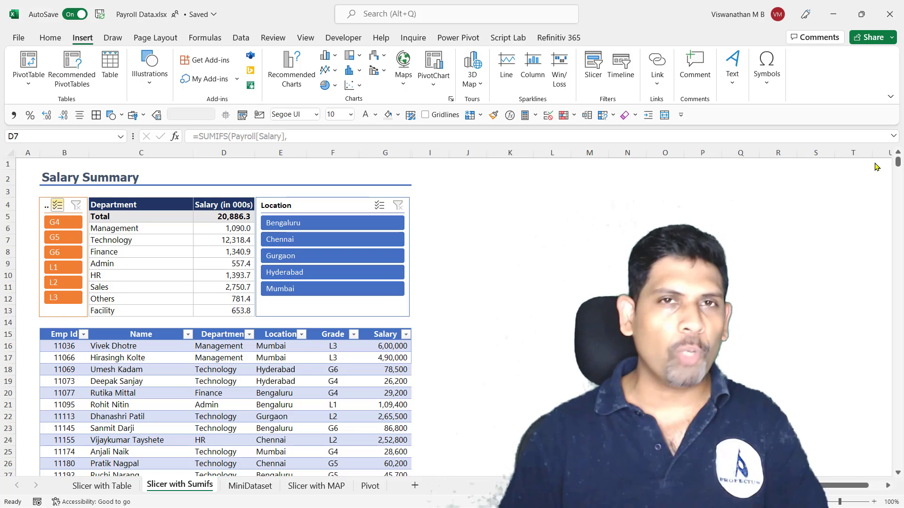
- Inspect the department salary formulas, try the Bengaluru location filter, then clear it
left_click(225, 225)
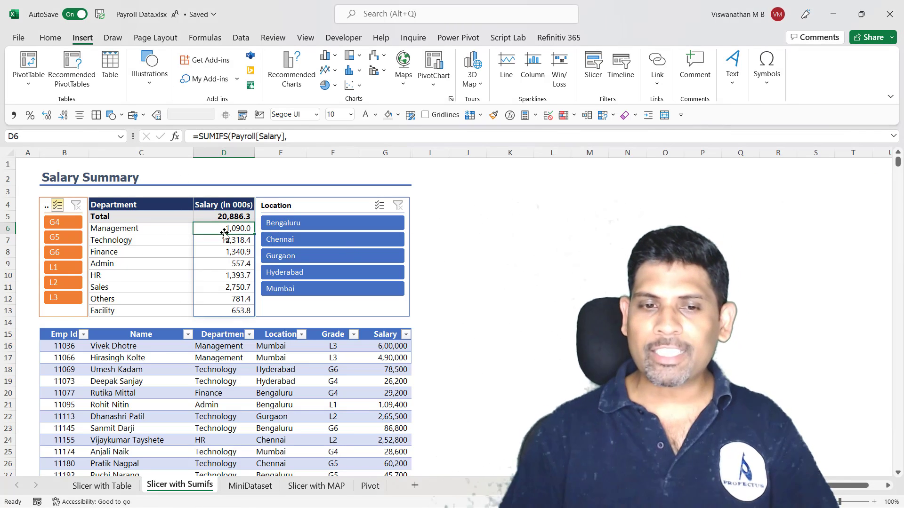
left_click_drag(128, 230, 142, 312)
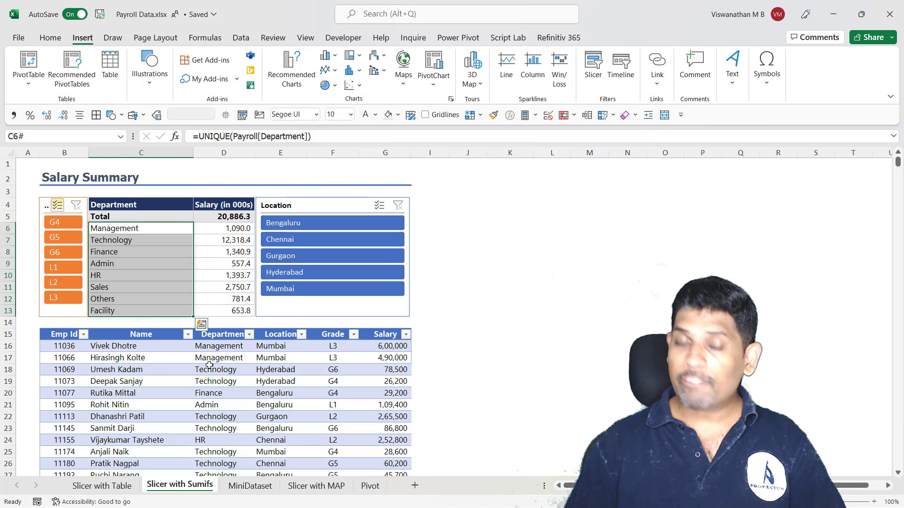
left_click(223, 385)
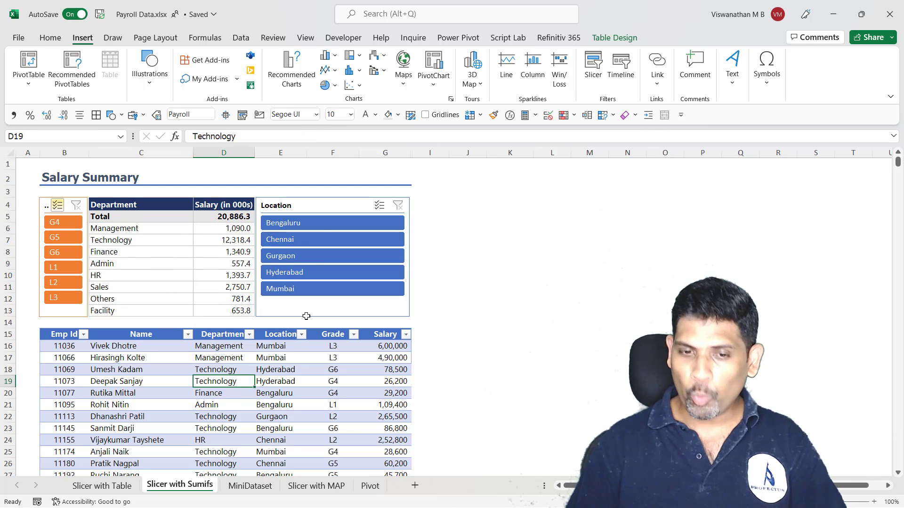
left_click(315, 225)
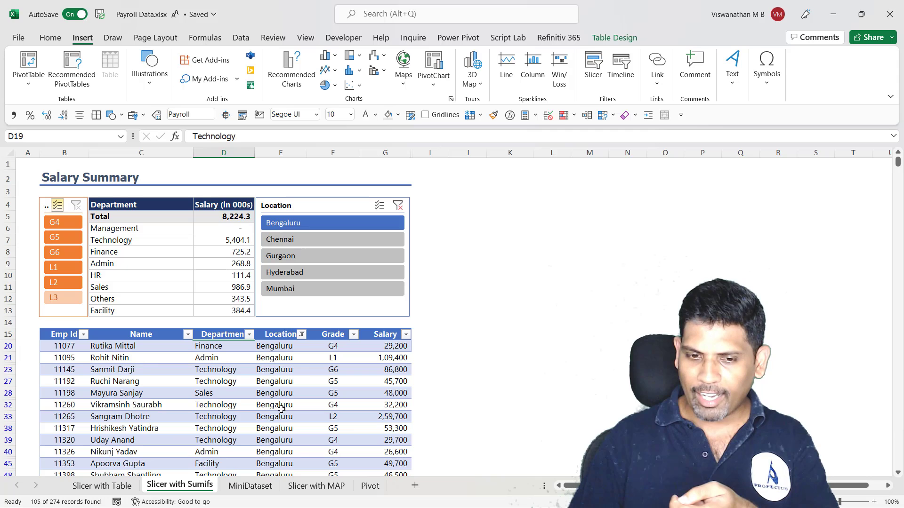
left_click(231, 229)
left_click(228, 240)
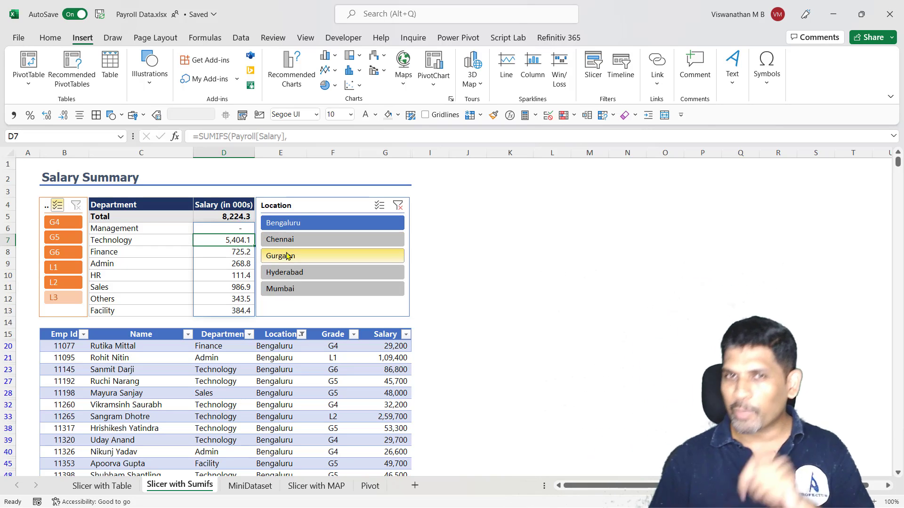
left_click(375, 223)
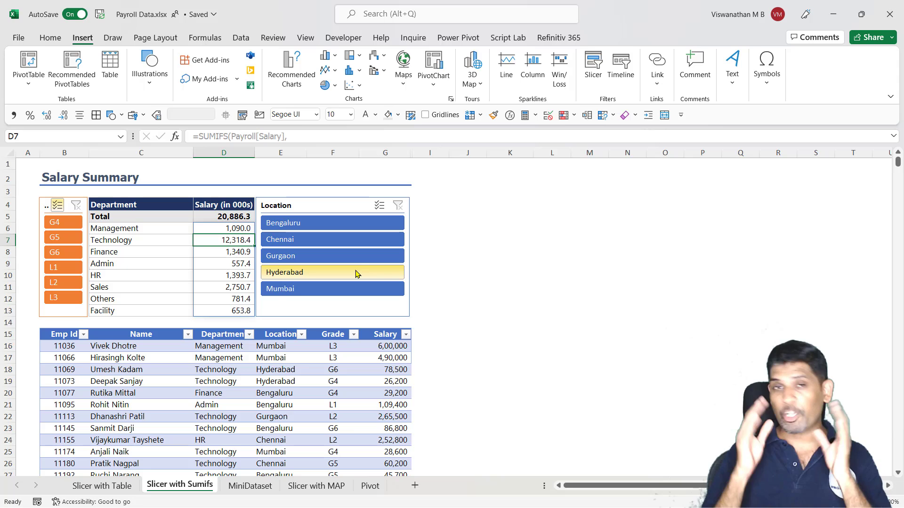
- On the Slicer with Table sheet, filter the payroll table to Chennai, then clear the location filter
left_click(102, 485)
left_click(151, 328)
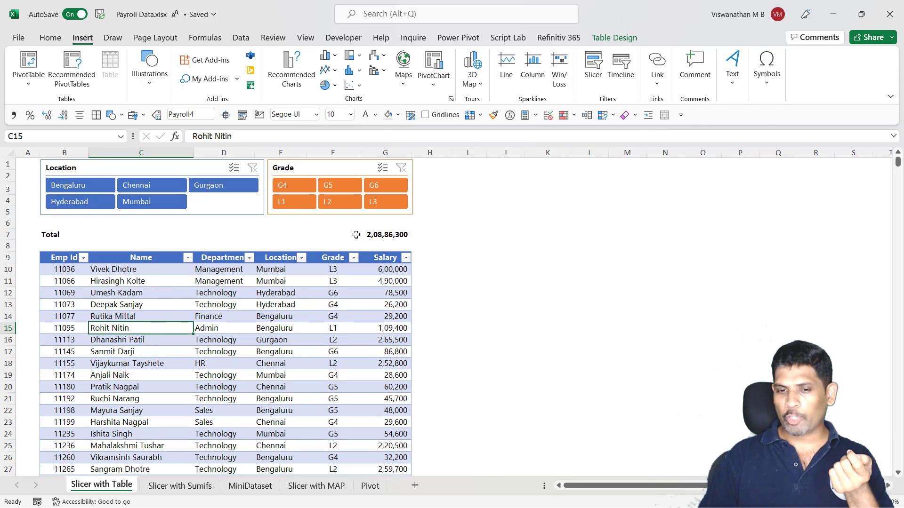
left_click(159, 191)
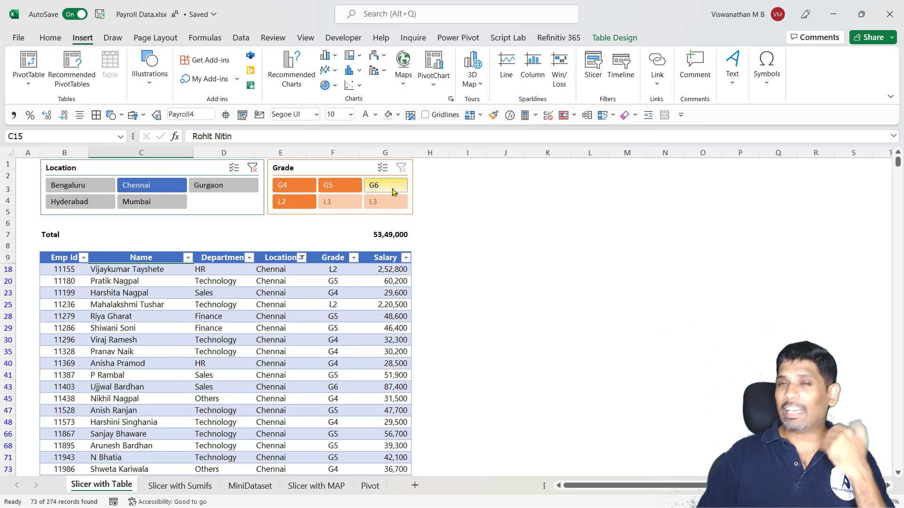
left_click(187, 487)
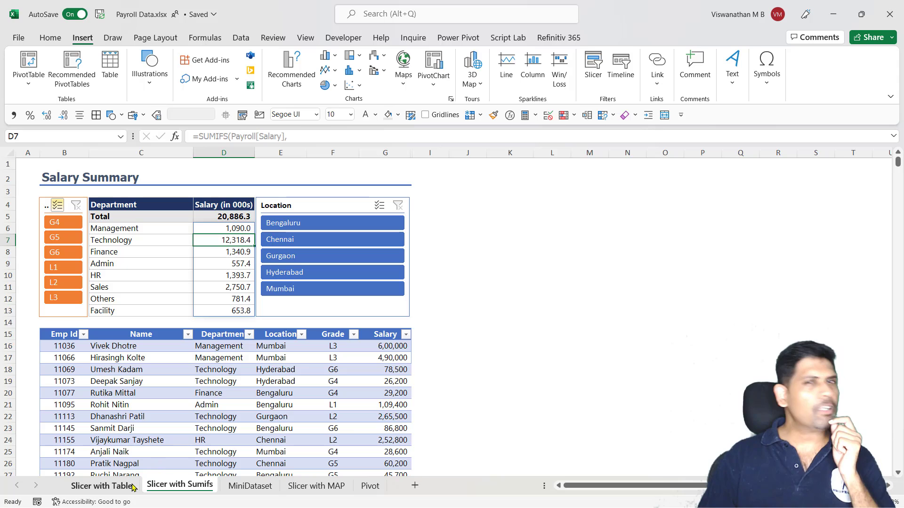
left_click(104, 487)
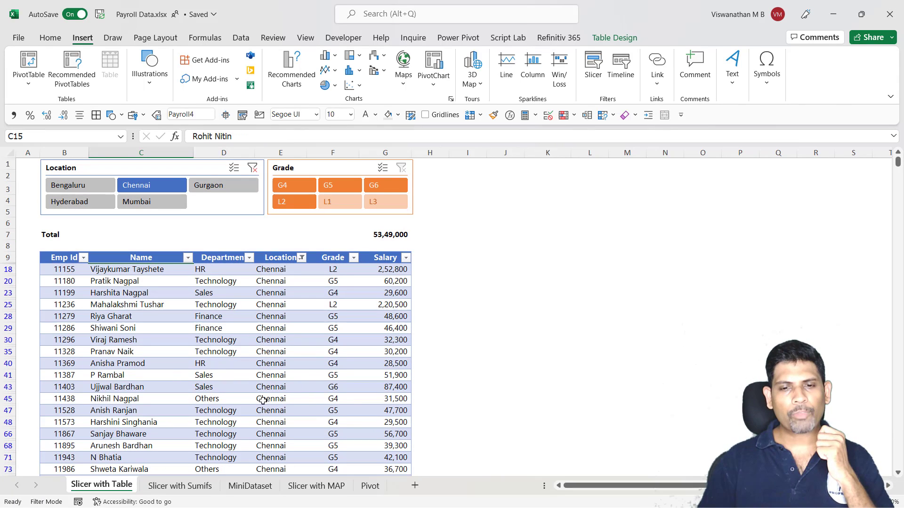
left_click(253, 168)
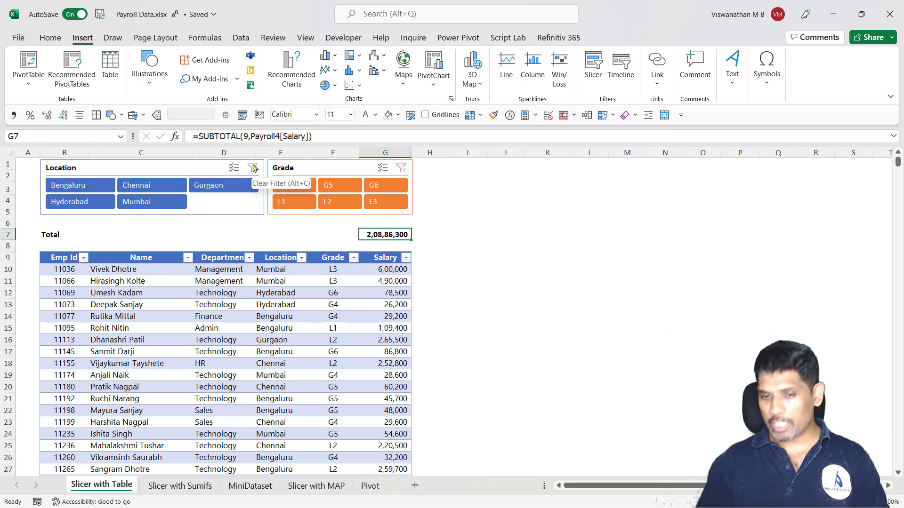
- View the Total's SUBTOTAL formula, then filter the table to Bengaluru
key("F2")
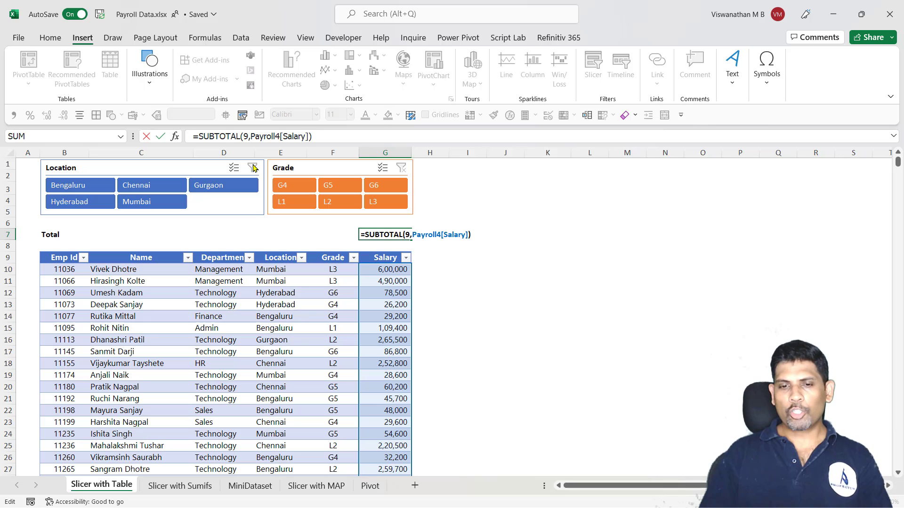
key("Escape")
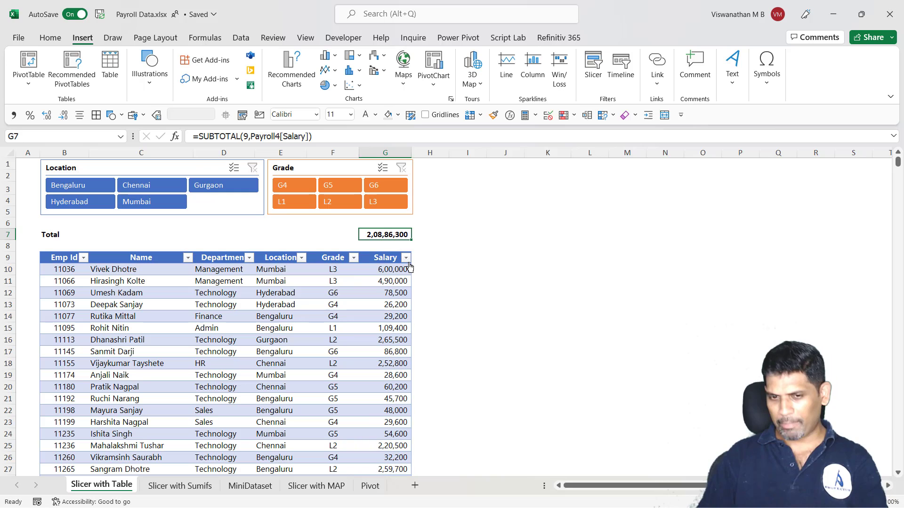
left_click(88, 190)
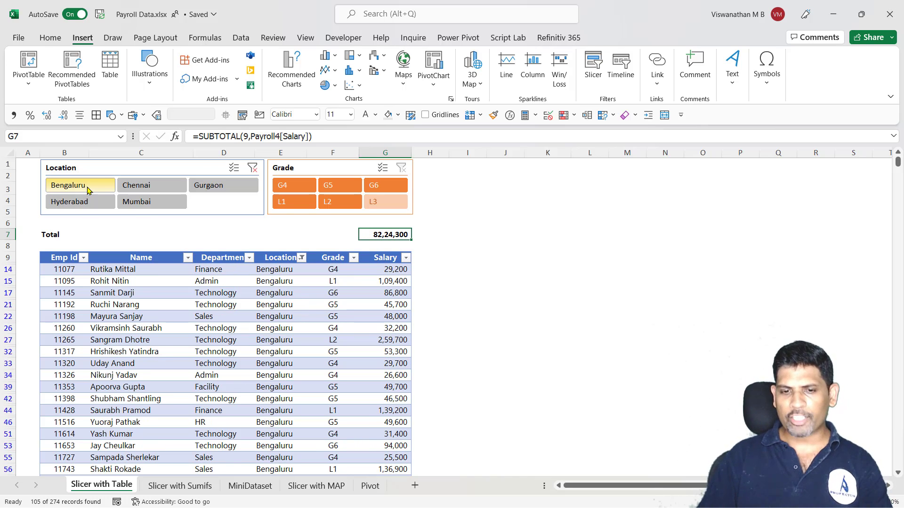
key("F2")
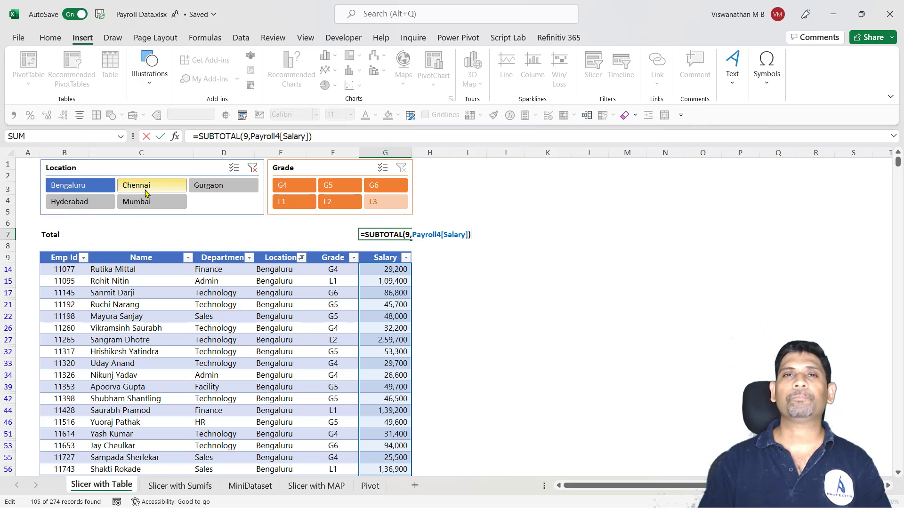
- Retype G7 as =SUBTOTAL( and review function numbers 1–11 and 101–111
key("ctrl+Return")
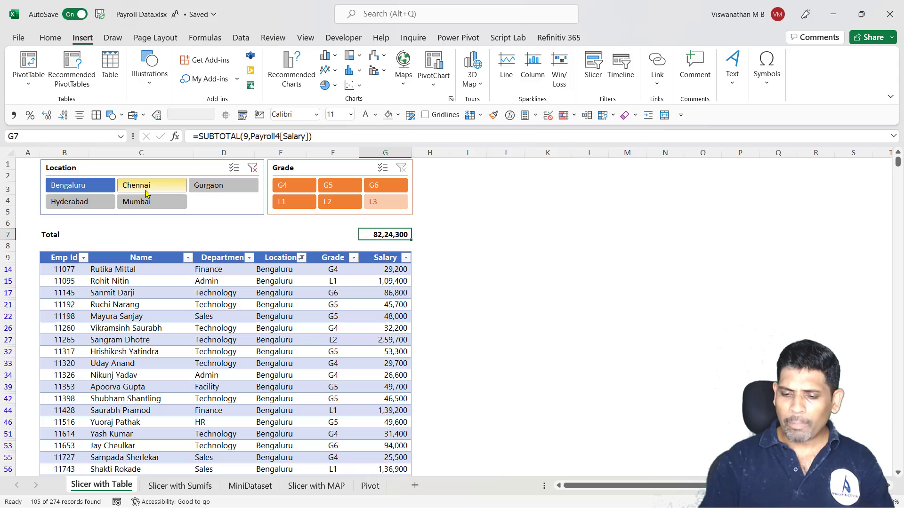
type("=Subt")
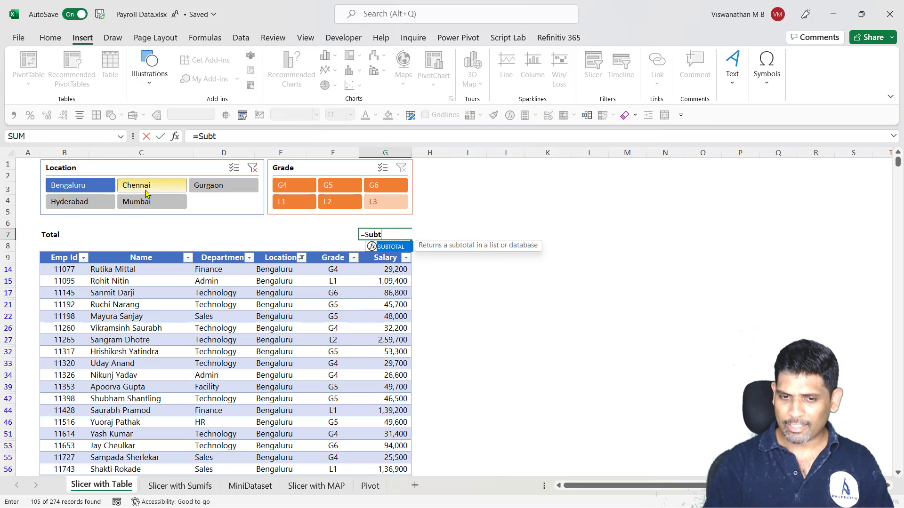
key("Tab")
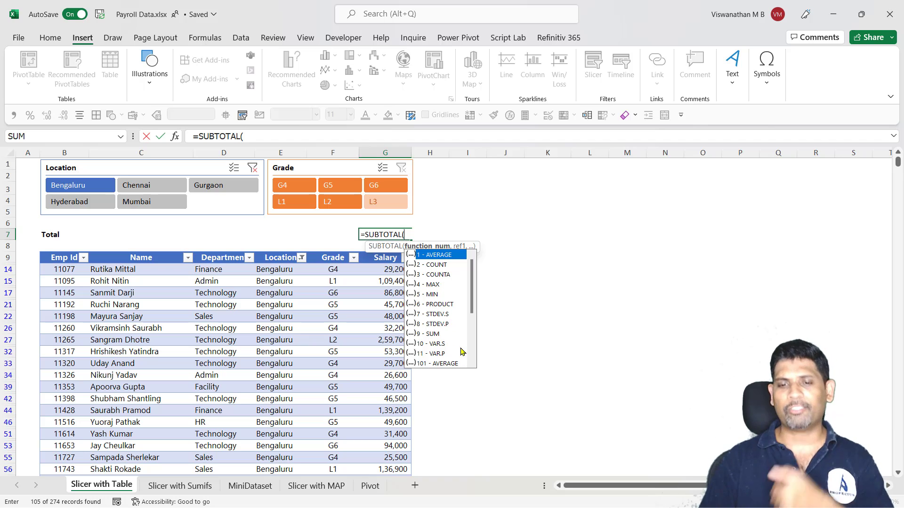
scroll(461, 332, "down", 3)
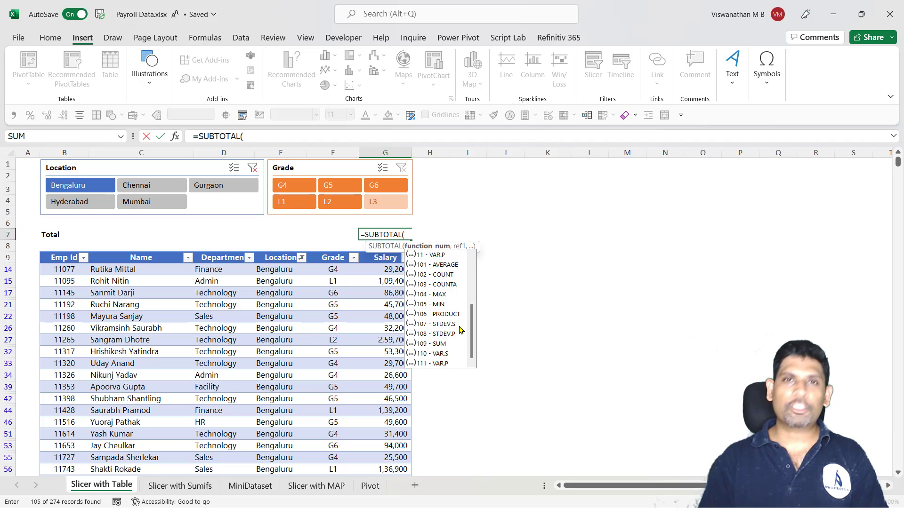
key("Escape")
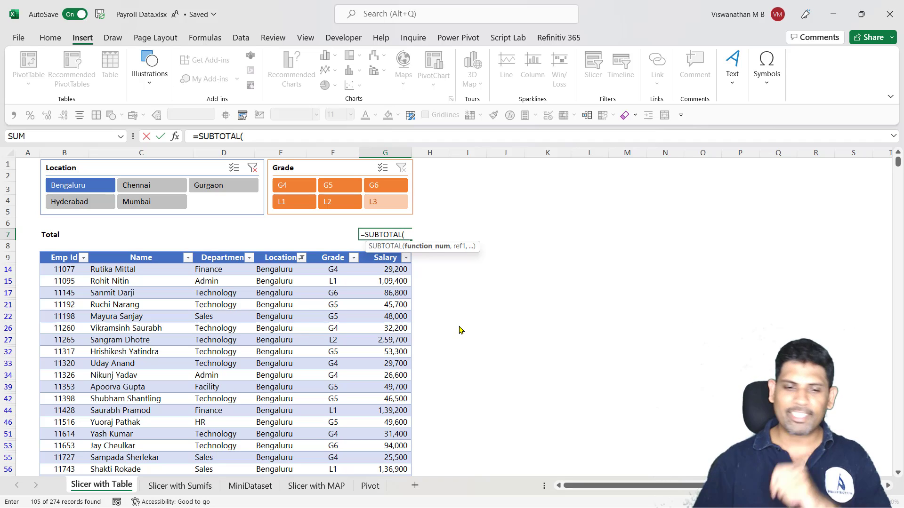
- Add an 'Is Visible' column heading to the payroll table on the Slicer with Sumifs sheet
left_click(185, 485)
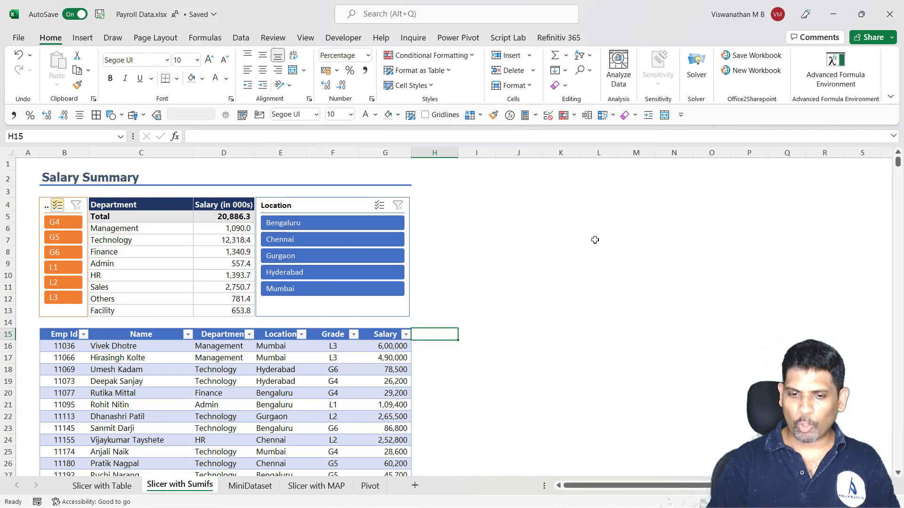
type("Is Visible")
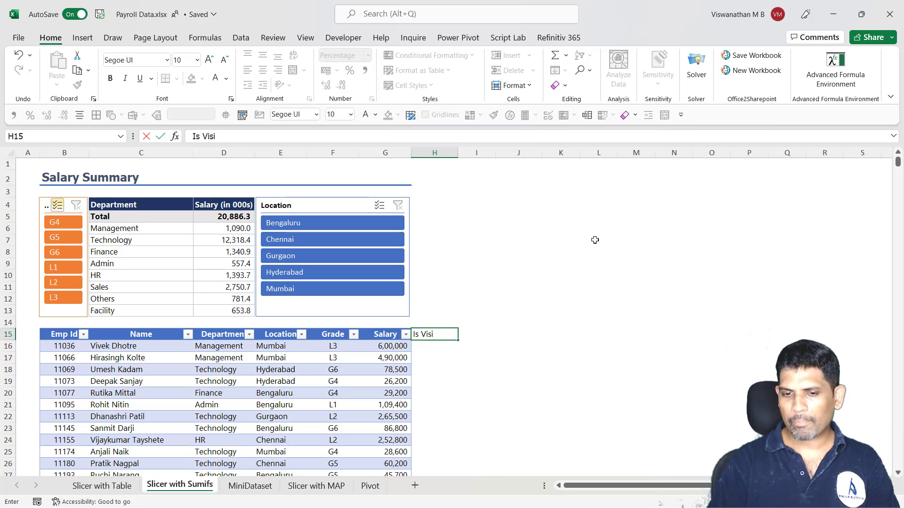
key("Return")
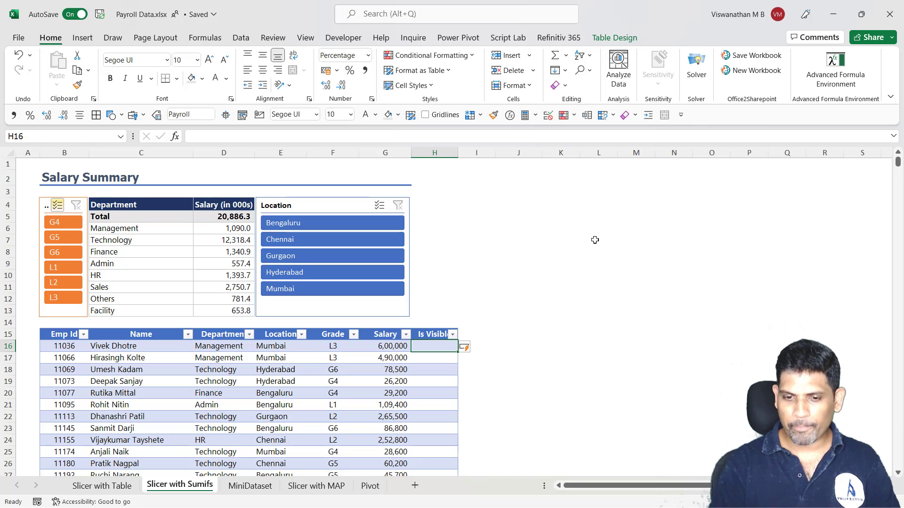
type("=Subto")
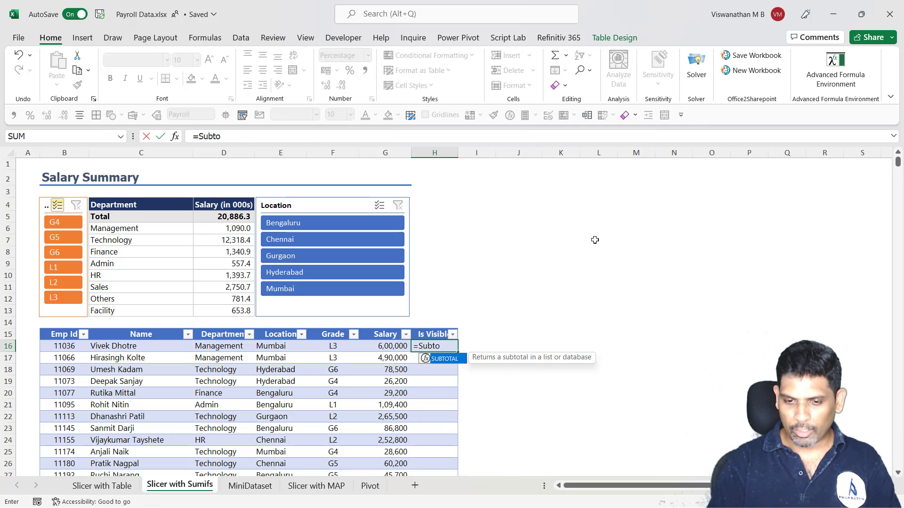
key("Tab")
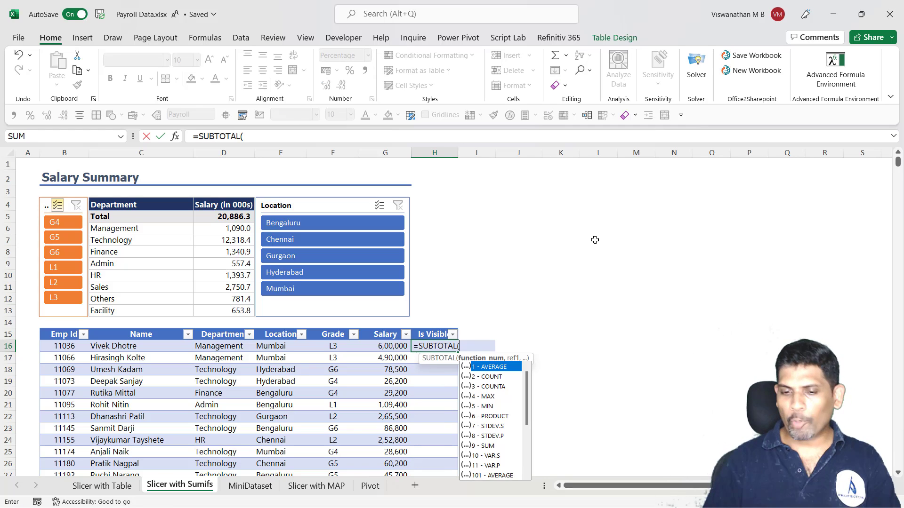
key("Down")
key("Down")
key("Tab")
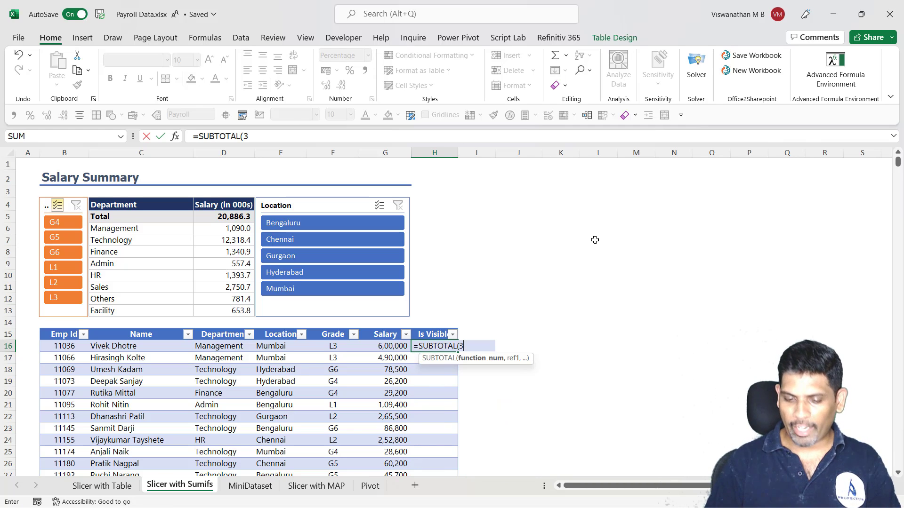
type(",")
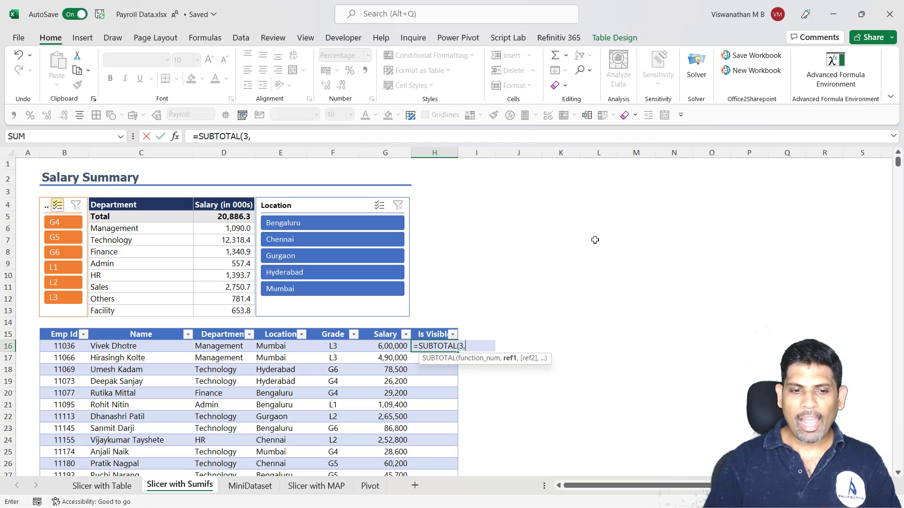
key("Left")
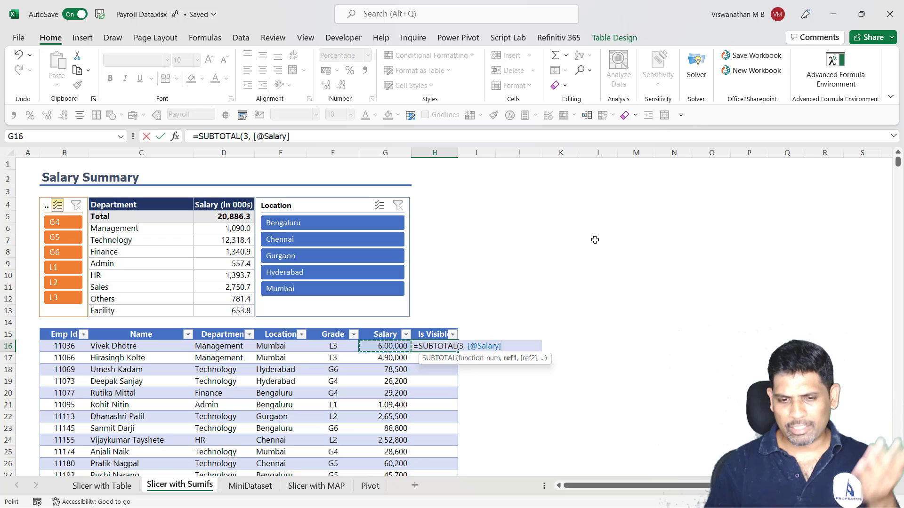
key("Left")
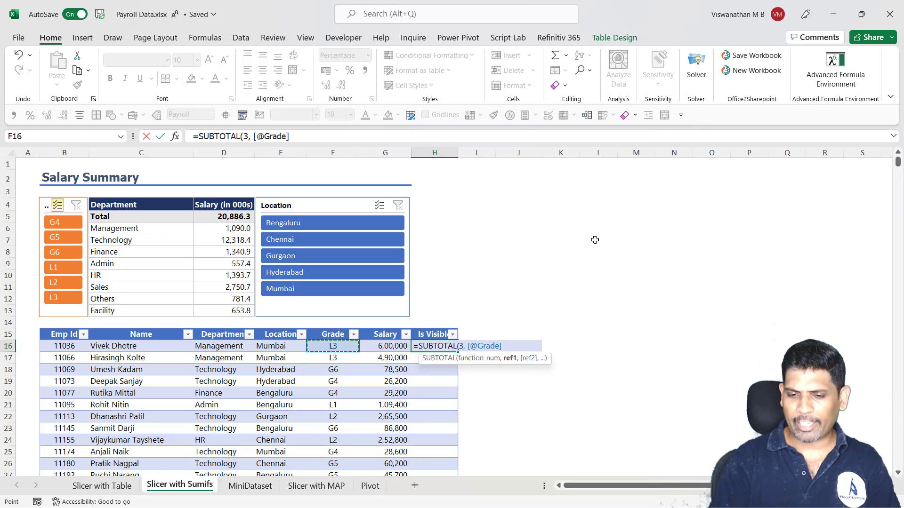
type(")")
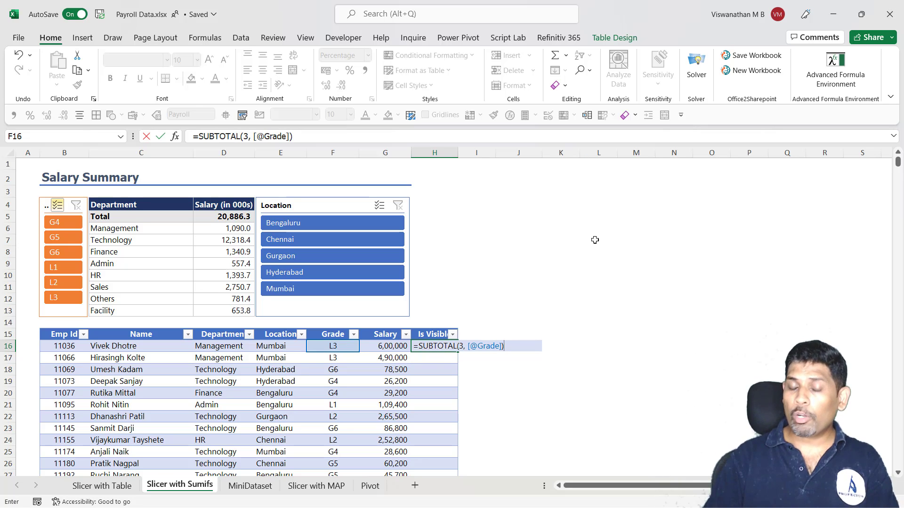
key("Return")
key("Up")
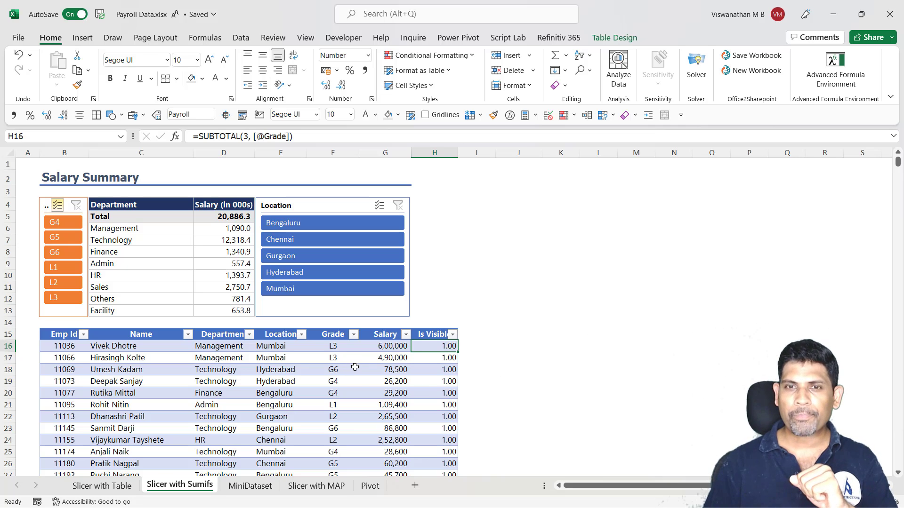
left_click(444, 360)
left_click(429, 406)
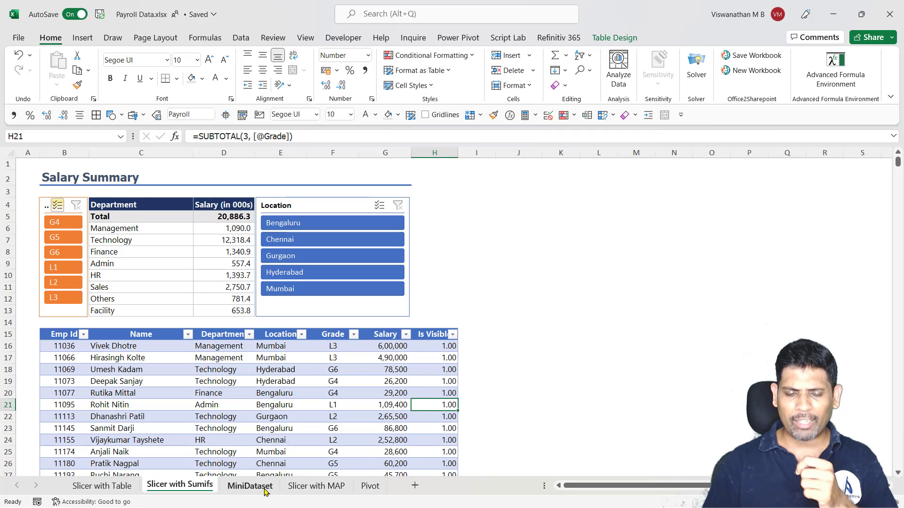
- On MiniDataset, inspect the D4 IsVisible formula and the =Table4 spilled copy at B12
left_click(250, 486)
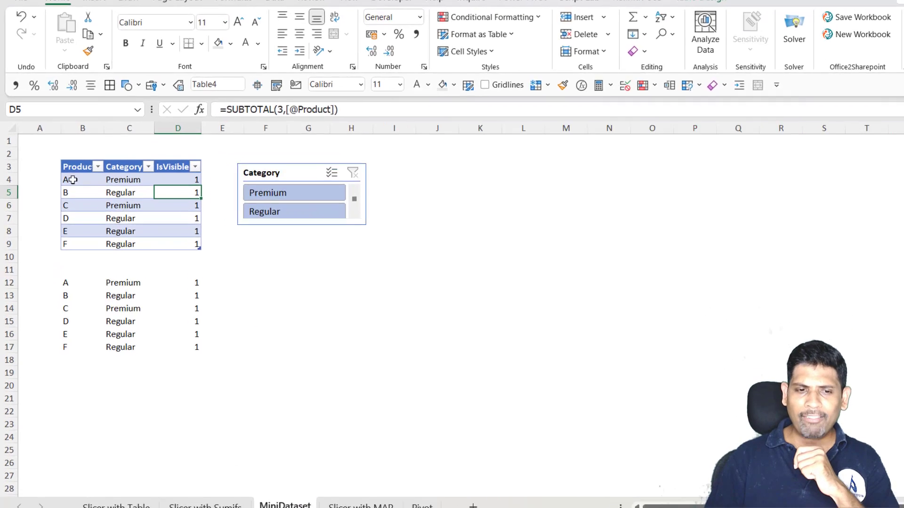
left_click(72, 179)
left_click(175, 179)
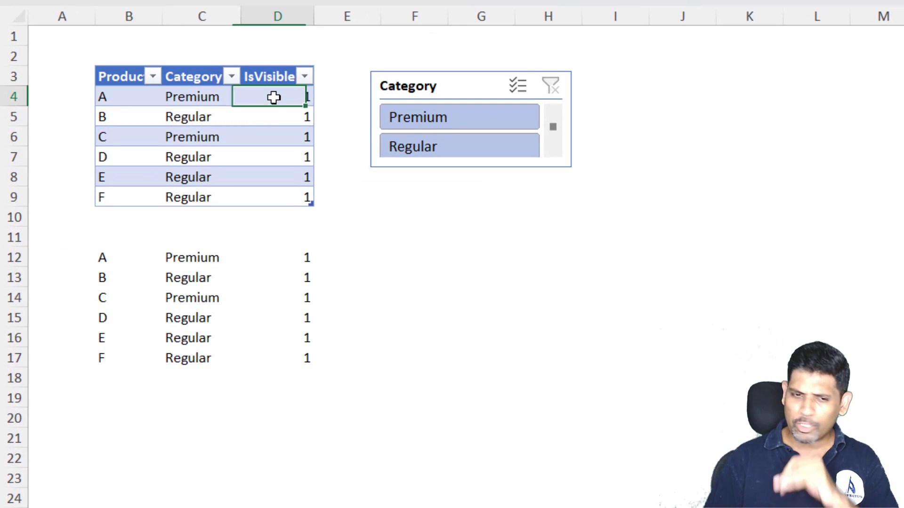
key("F2")
key("Escape")
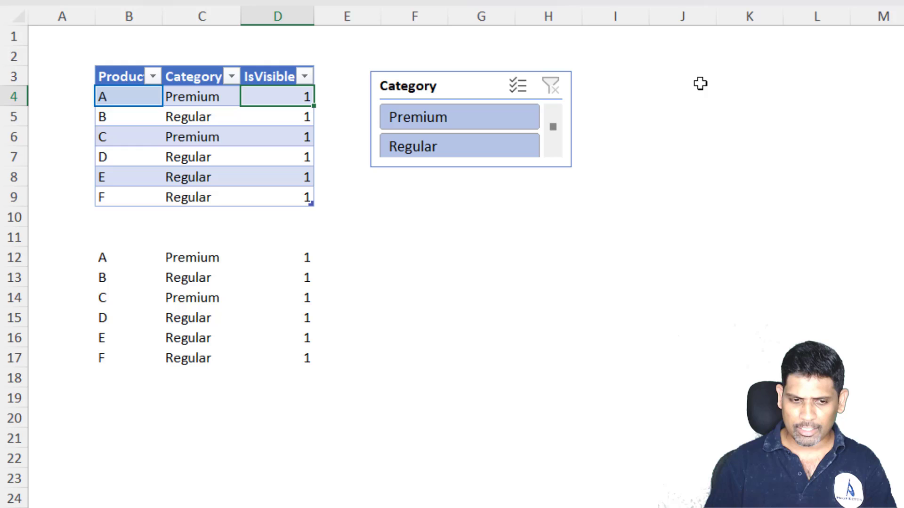
left_click(102, 258)
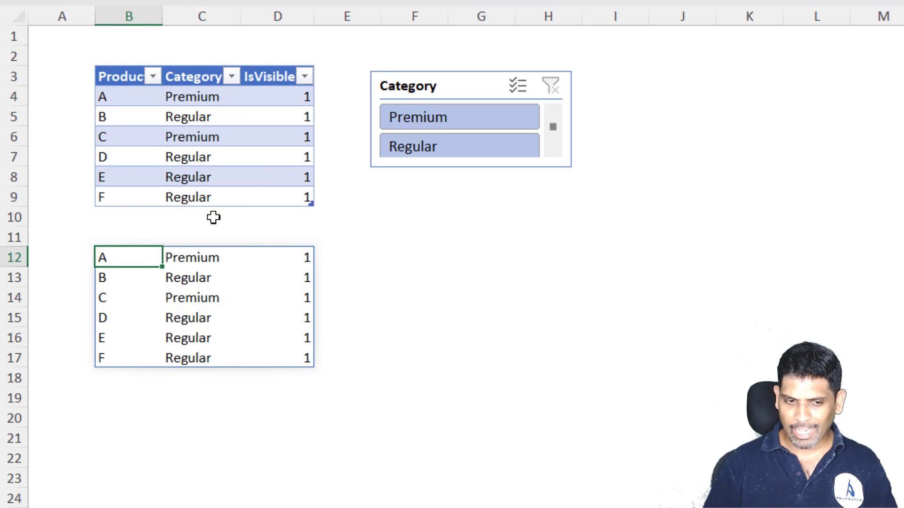
key("F2")
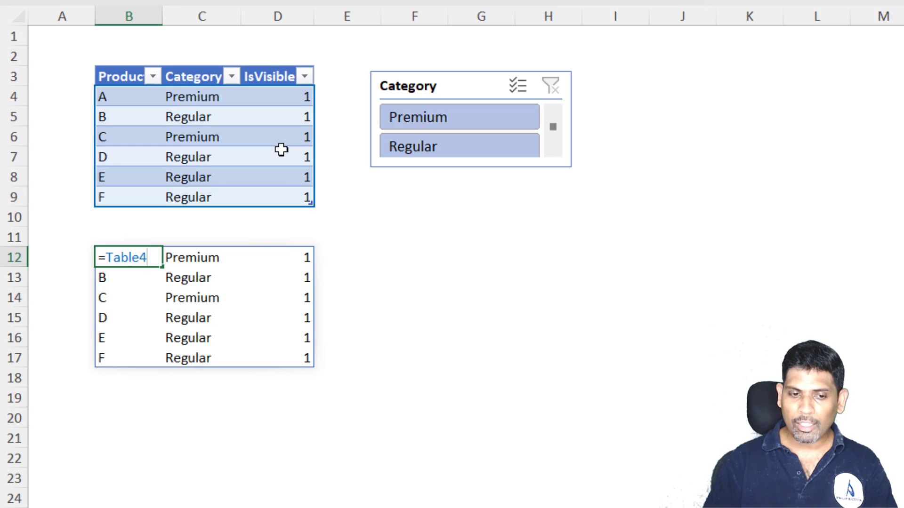
key("Escape")
left_click(279, 262)
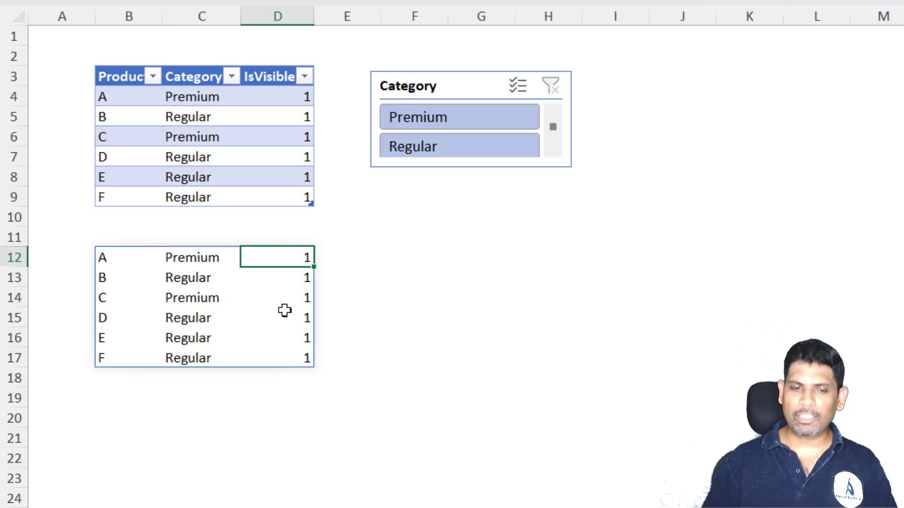
left_click_drag(284, 284, 279, 372)
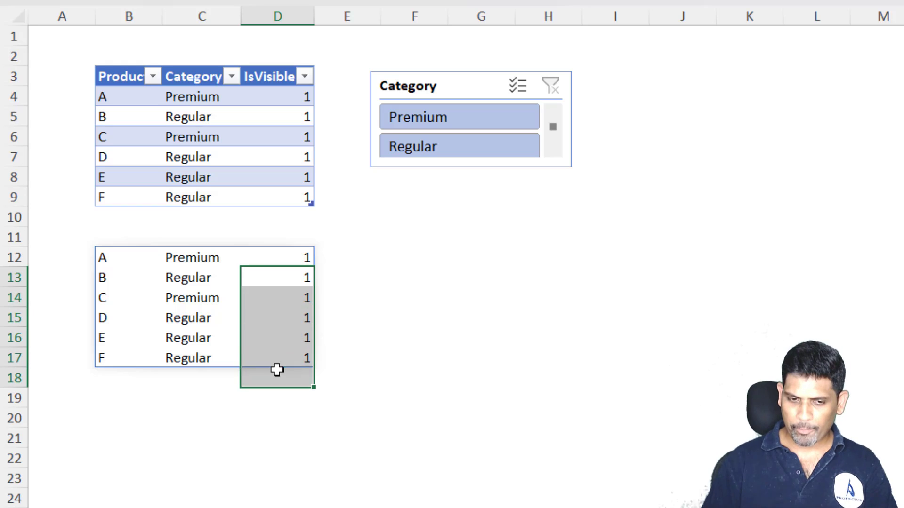
- Filter the product table to Regular and check the copied IsVisible values now showing 0
left_click(455, 145)
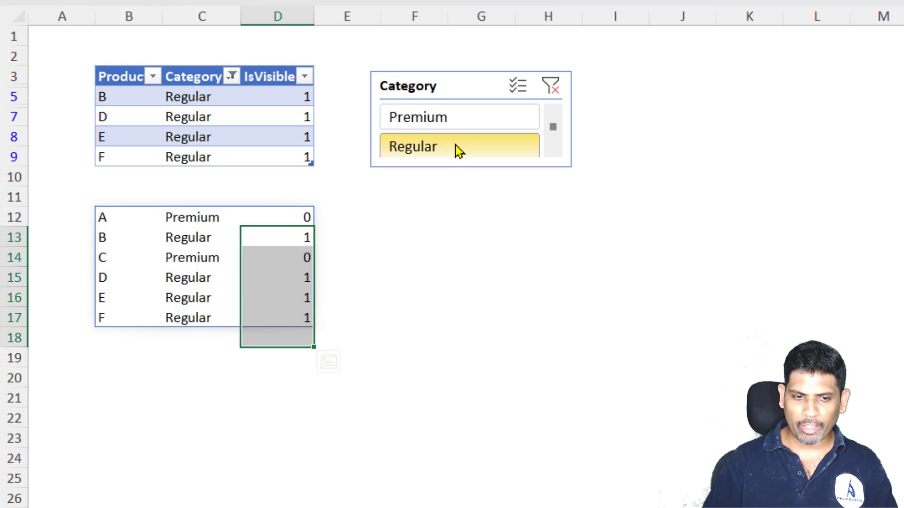
left_click(287, 279)
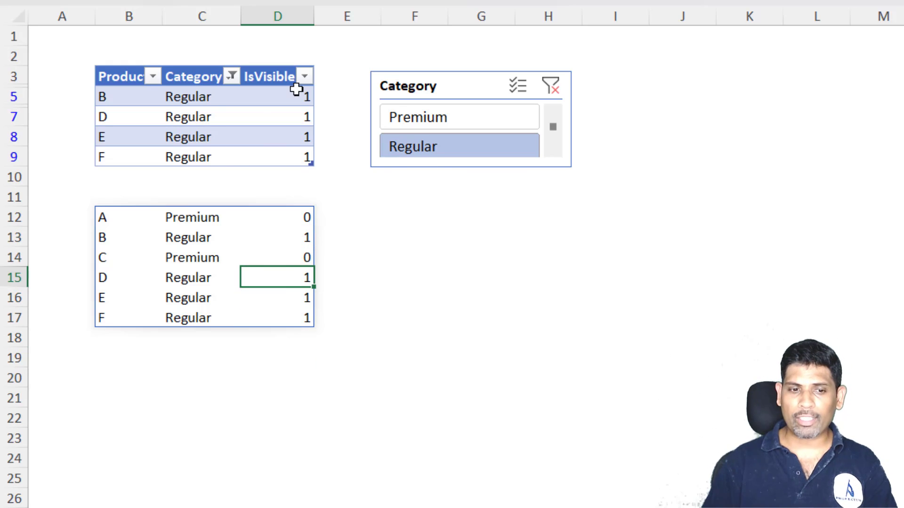
left_click(295, 218)
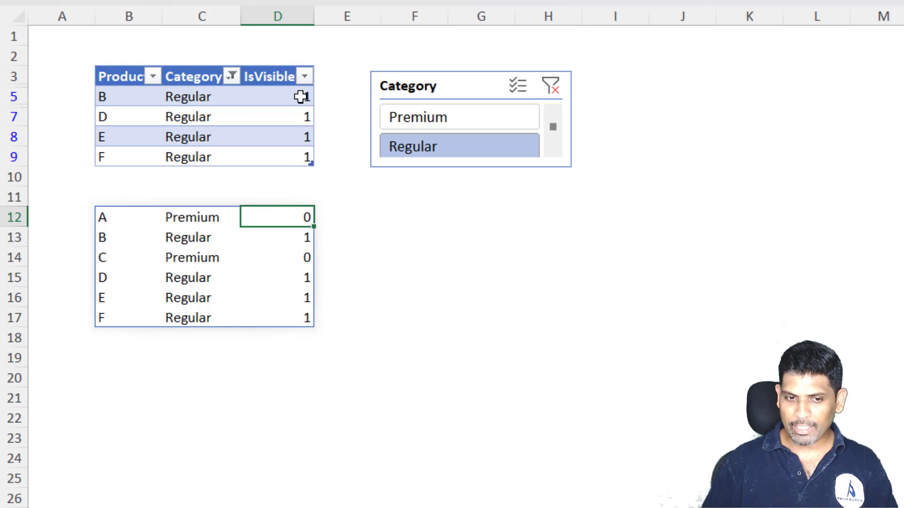
left_click(287, 94)
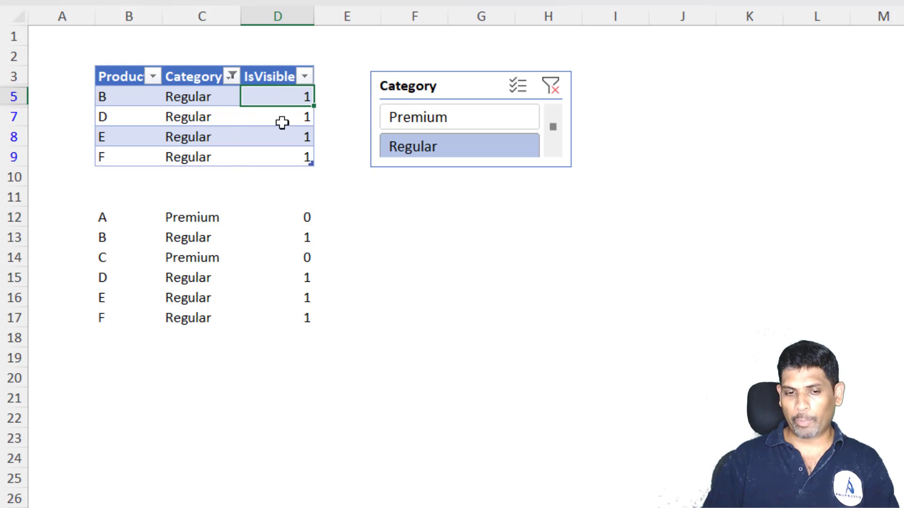
left_click(299, 218)
left_click(292, 262)
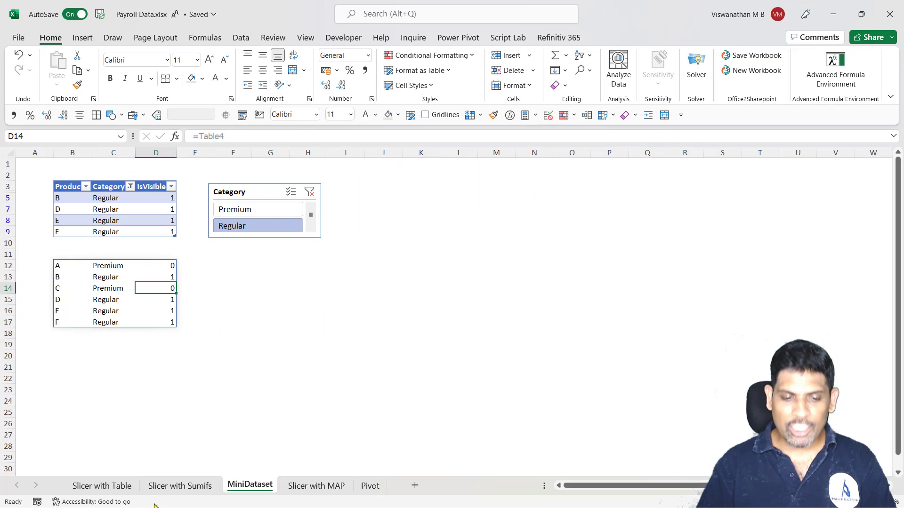
- Filter the Slicer with Sumifs payroll table to Bengaluru, 105 of 274 records, and select its first Is Visible cell
left_click(160, 487)
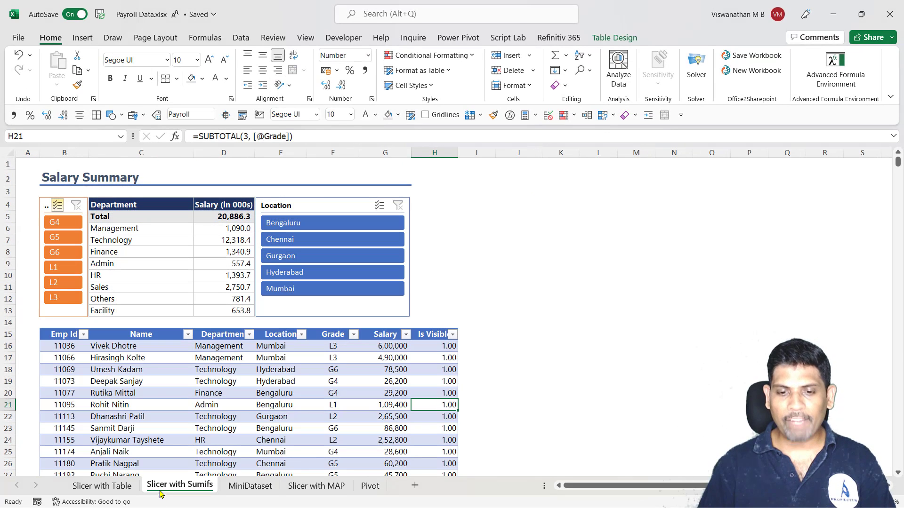
left_click(303, 224)
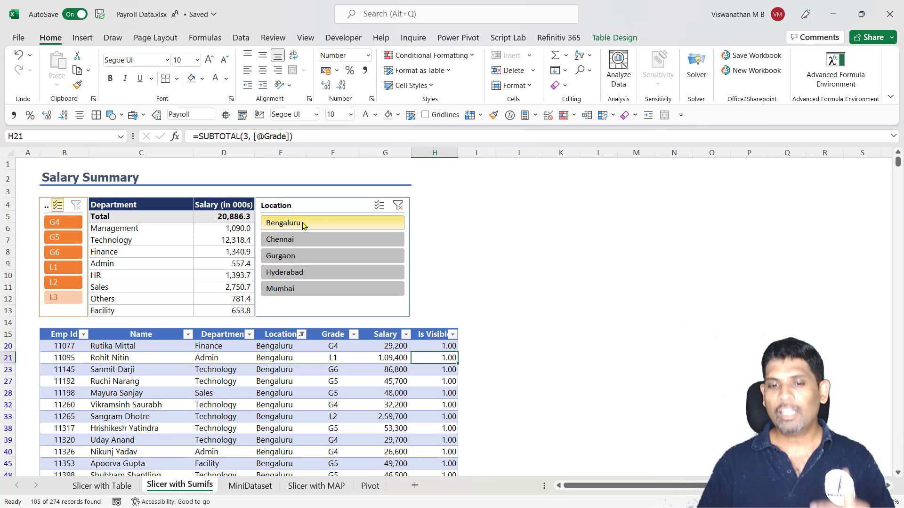
left_click(449, 345)
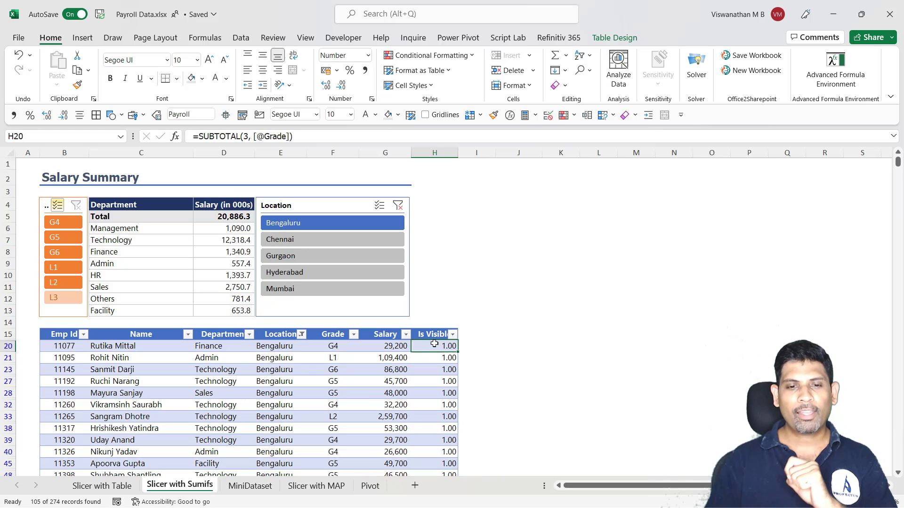
- Try D6's SUMIFS department criterion as C6, then restore the spilling C6# reference
left_click(227, 229)
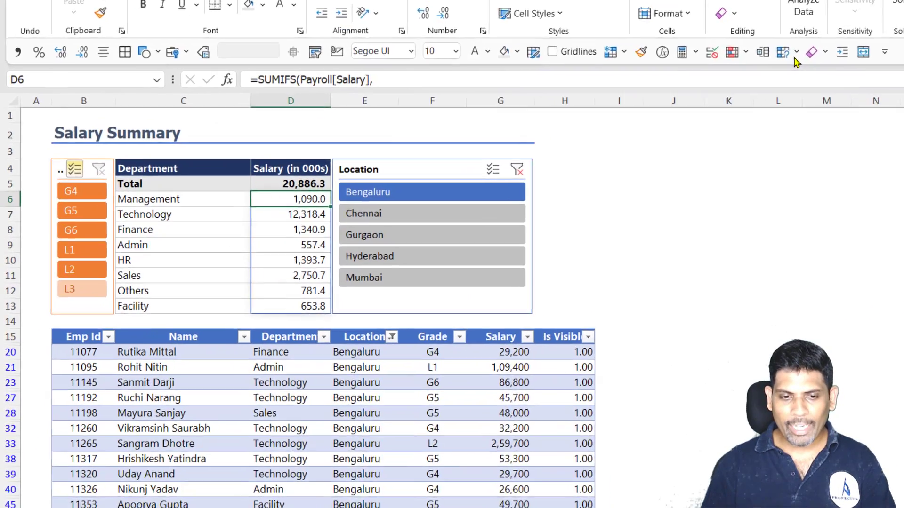
key("F2")
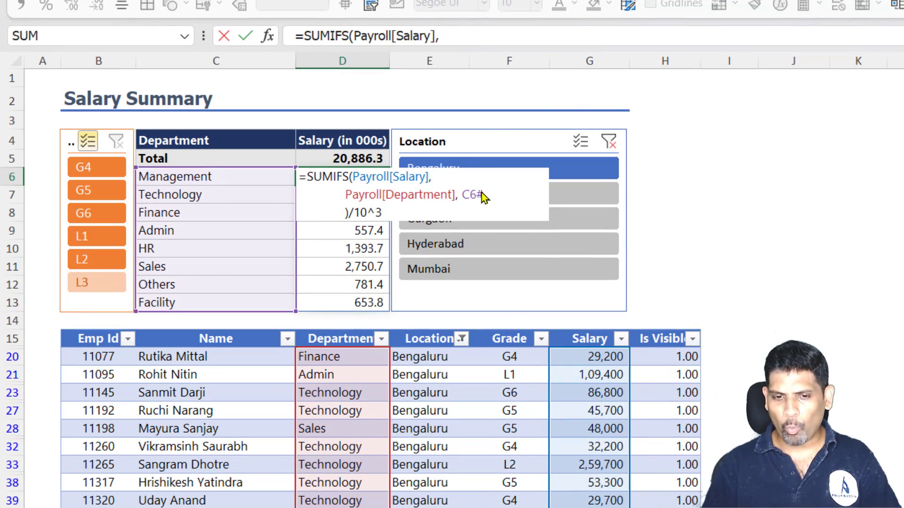
left_click(482, 195)
key("Delete")
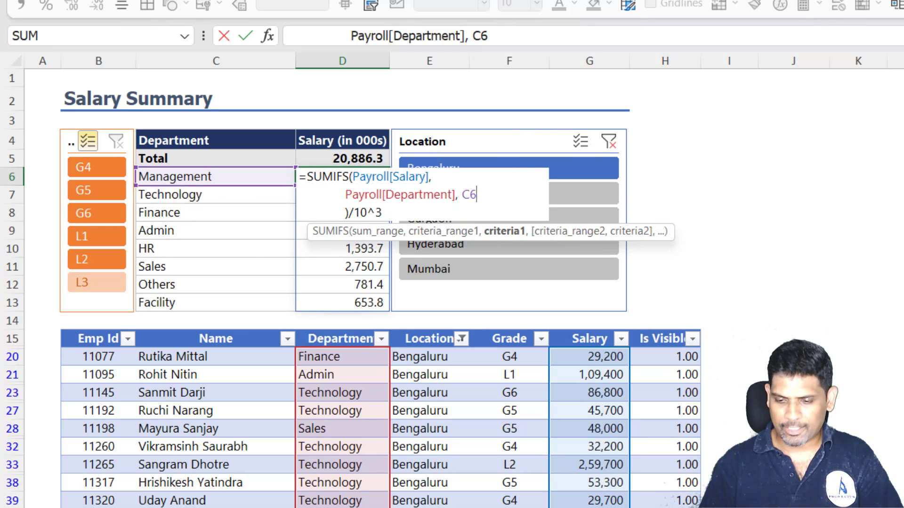
key("Return")
left_click(343, 177)
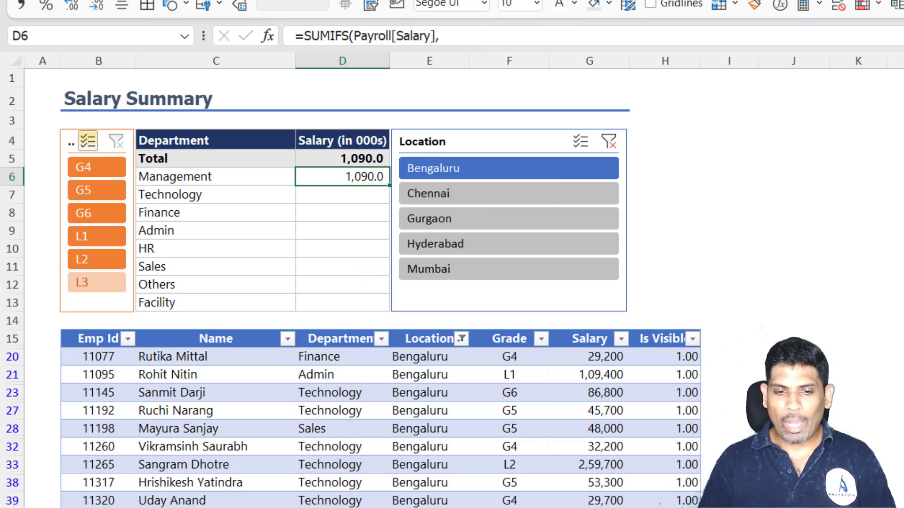
key("F2")
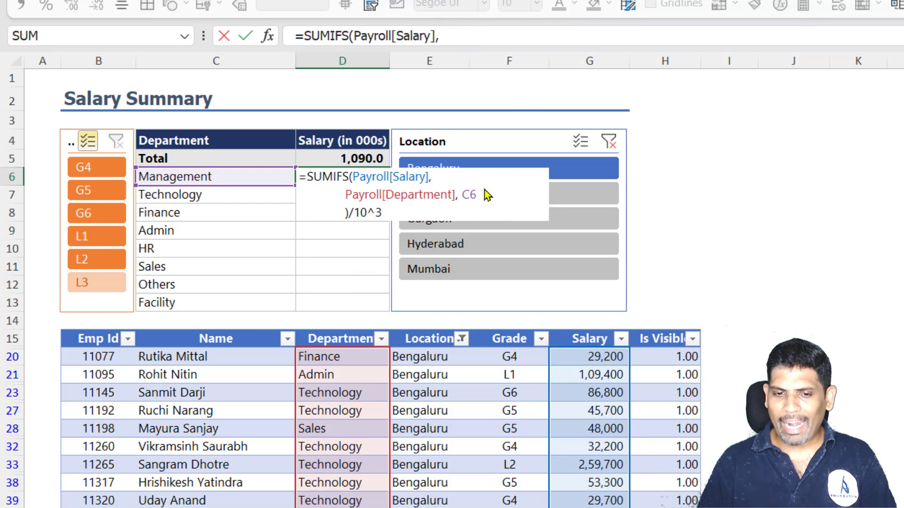
left_click(471, 196)
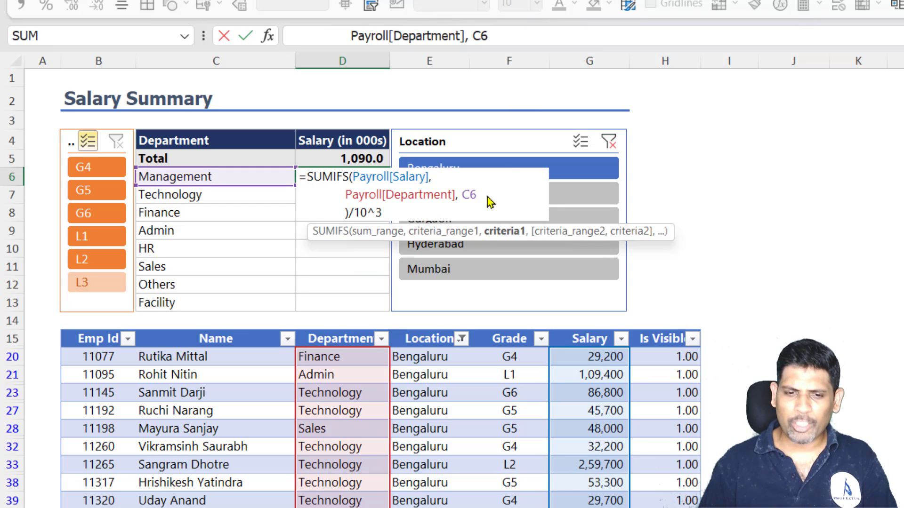
type("#")
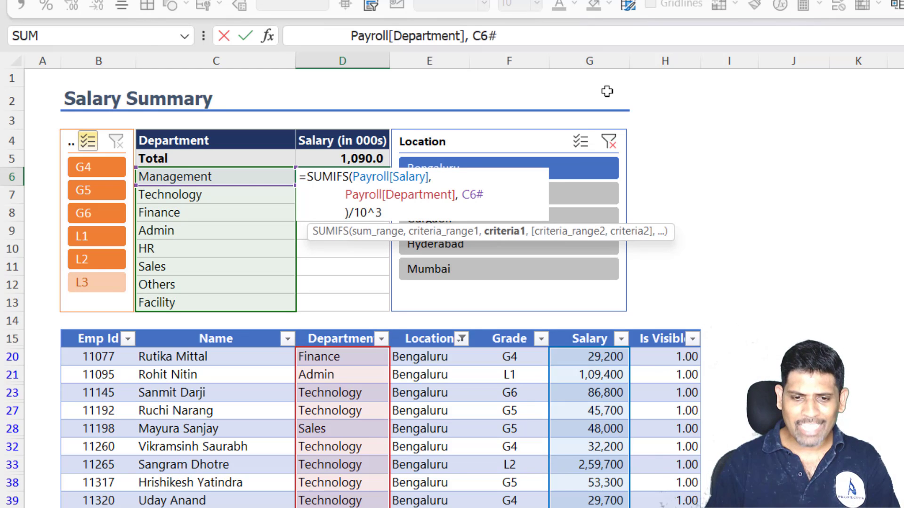
type("'")
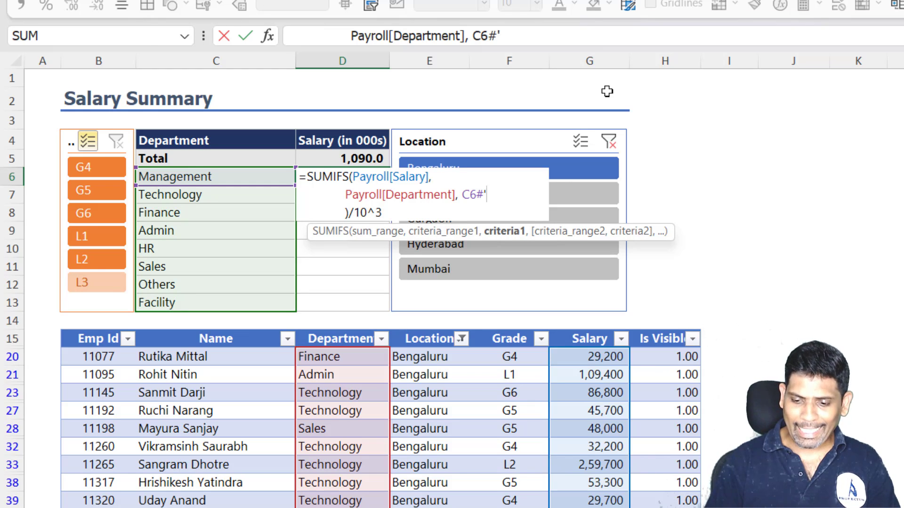
key("ctrl+Return")
- Add the Payroll[Is Visible],1 criteria pair to D6's SUMIFS, giving a Bengaluru total of 8,224.3
key("Left")
key("F2")
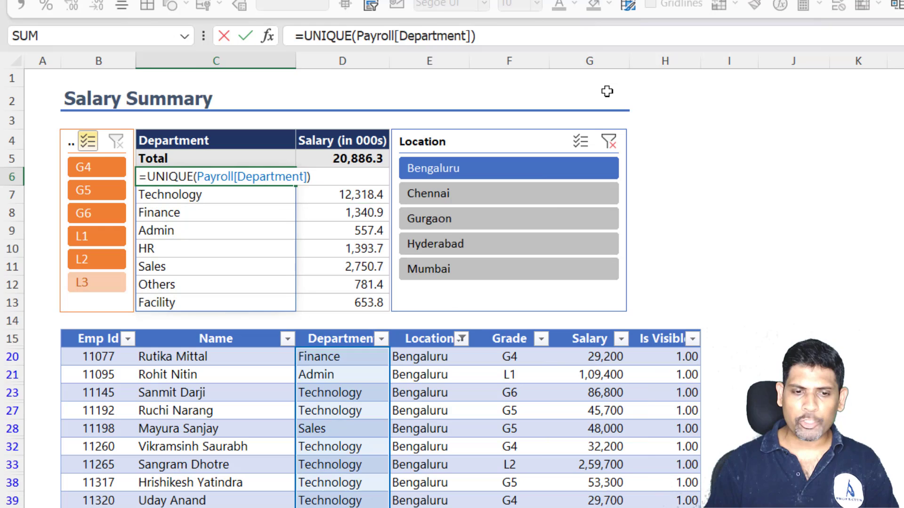
key("Escape")
key("Right")
key("F2")
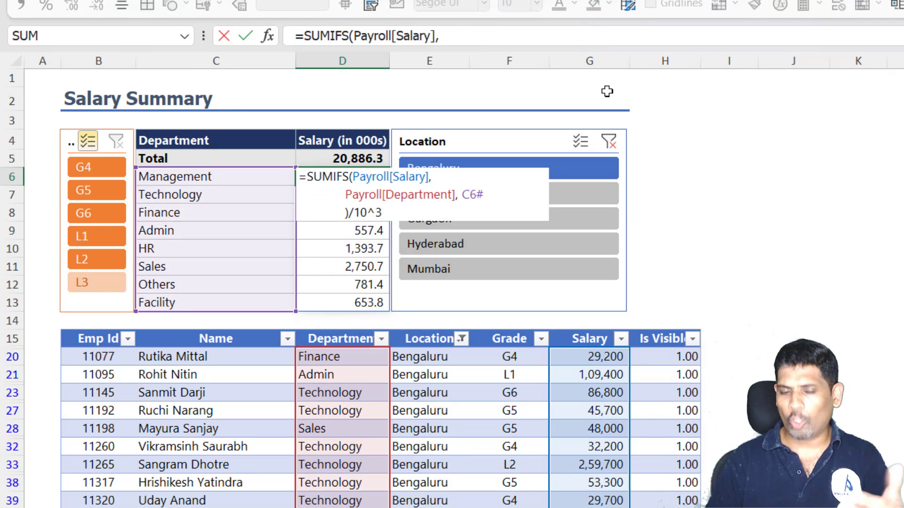
key("Home")
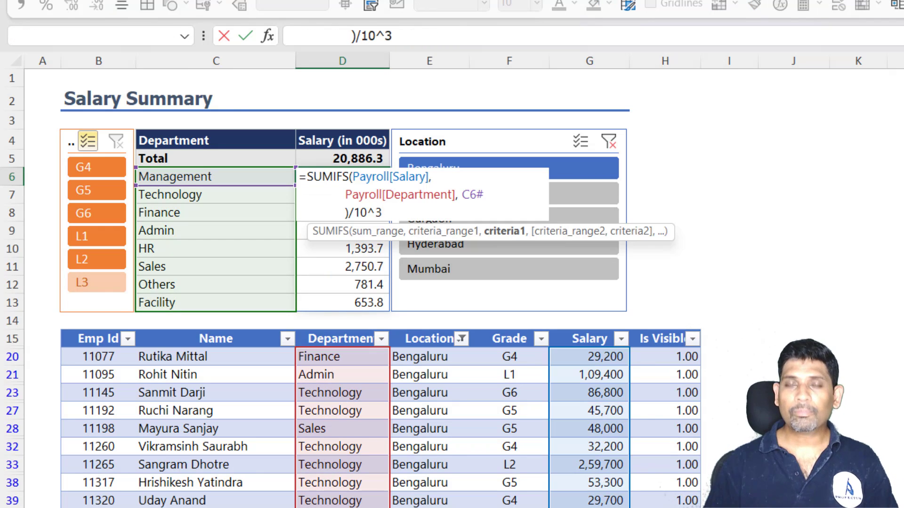
left_click(502, 198)
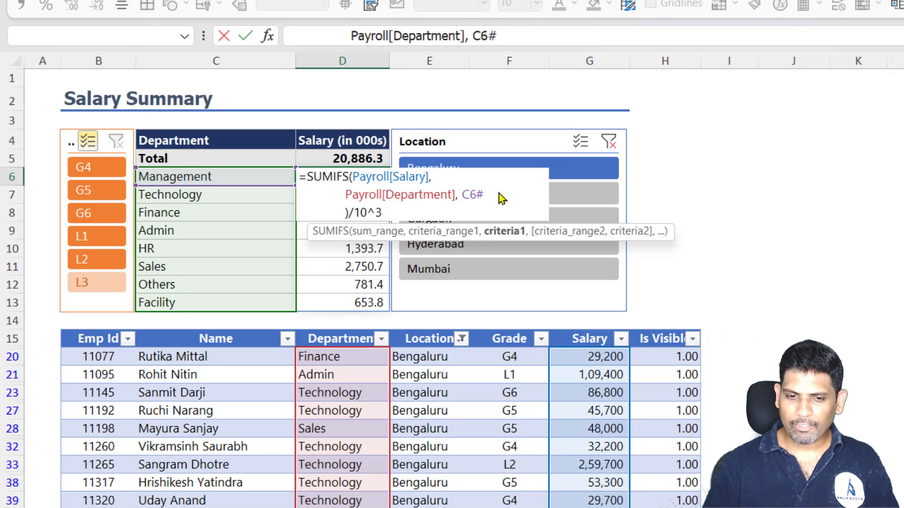
type(",")
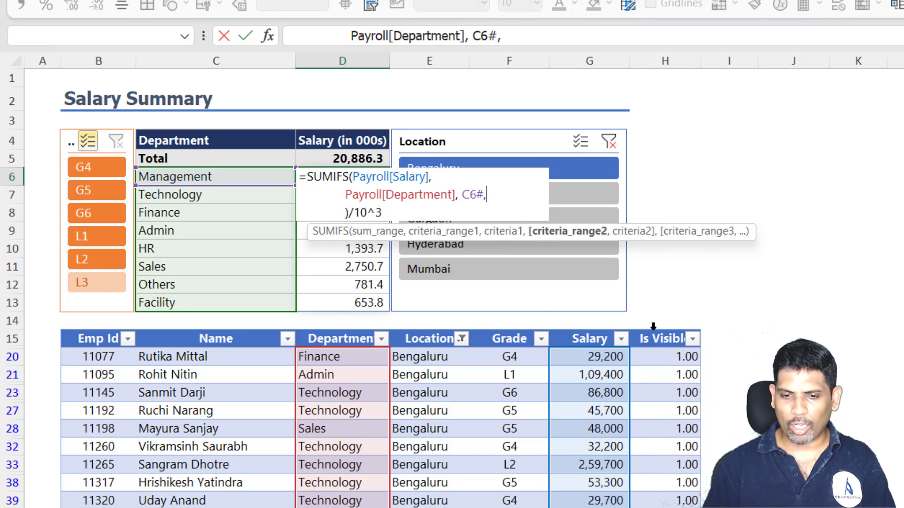
left_click(346, 213)
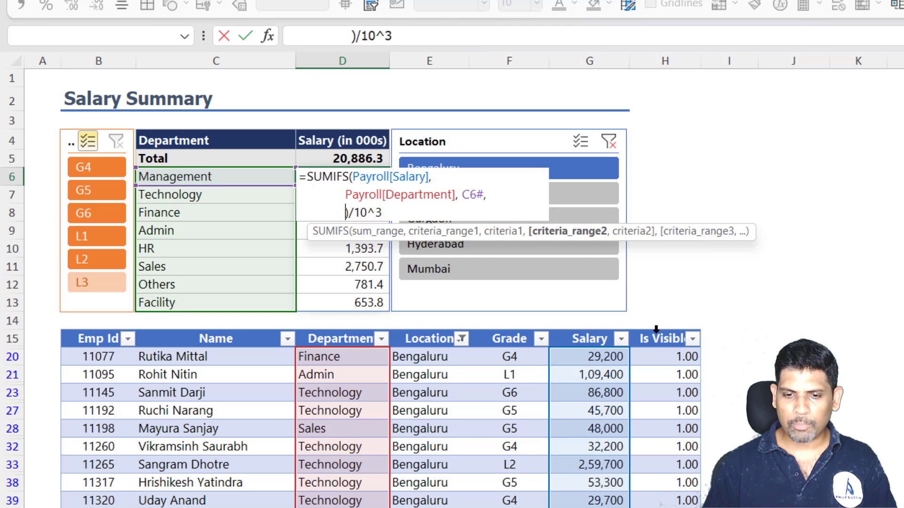
left_click(656, 330)
type(",1")
key("Return")
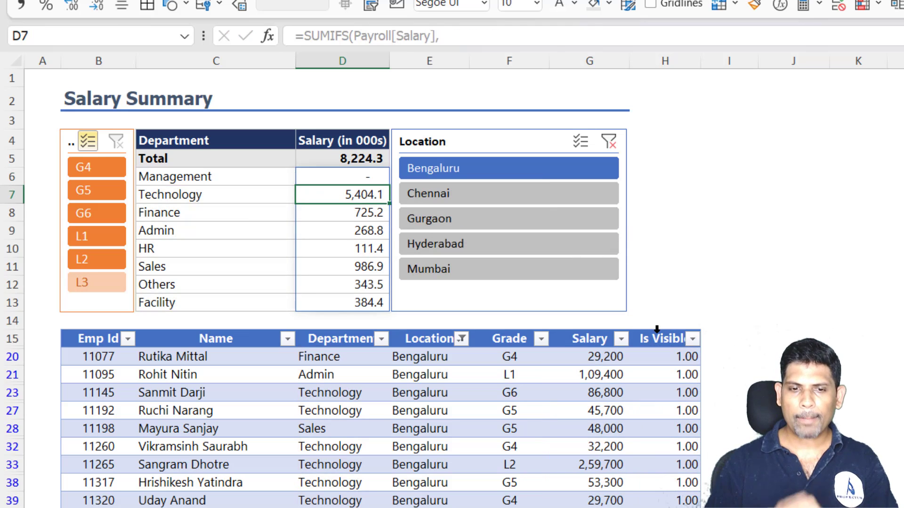
- Switch the location filter to Hyderabad and exclude grades G6 and G5, giving a total of 2,331.0
key("Up")
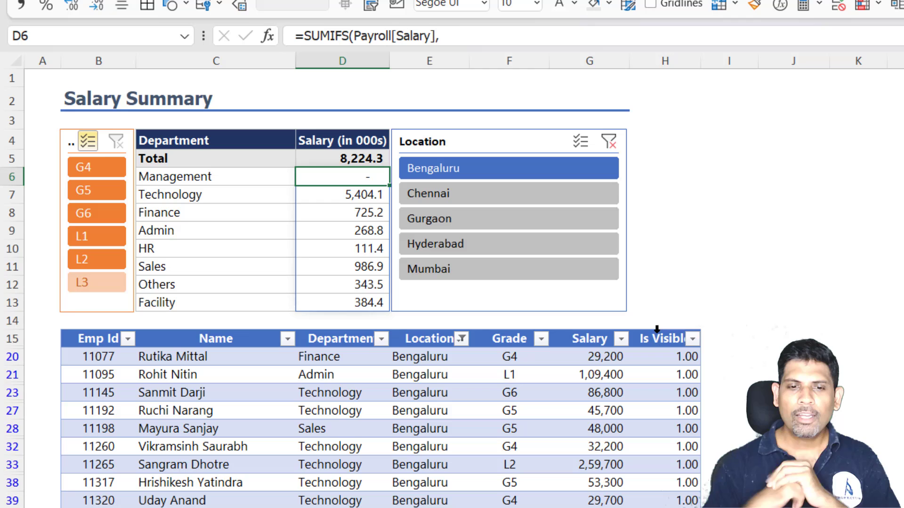
left_click(609, 142)
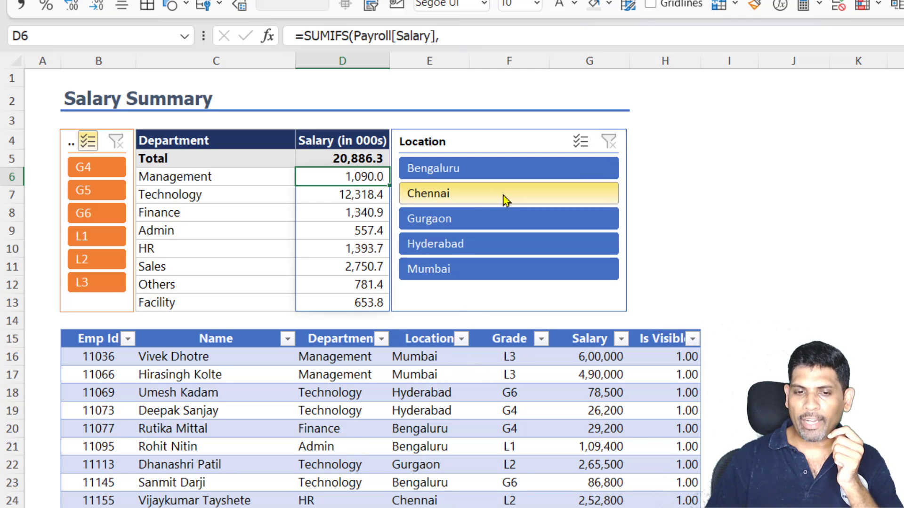
left_click(499, 199)
left_click(476, 243)
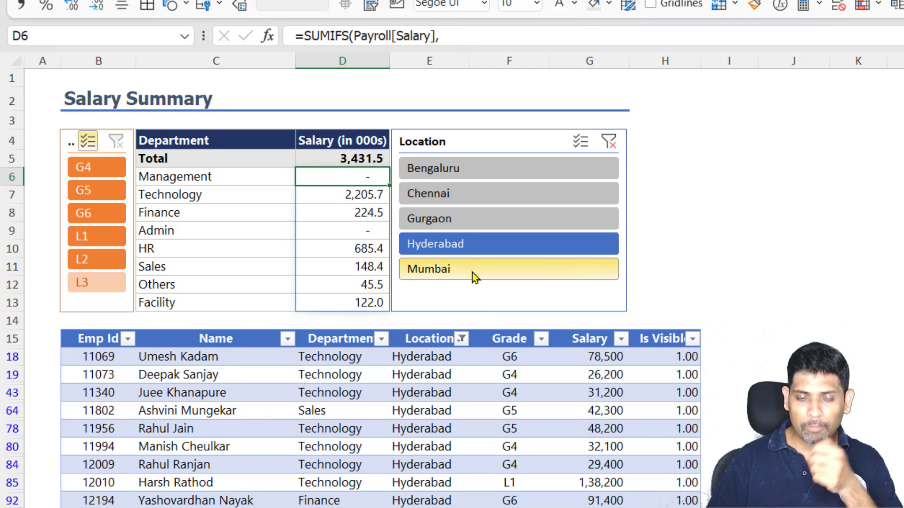
left_click(100, 215)
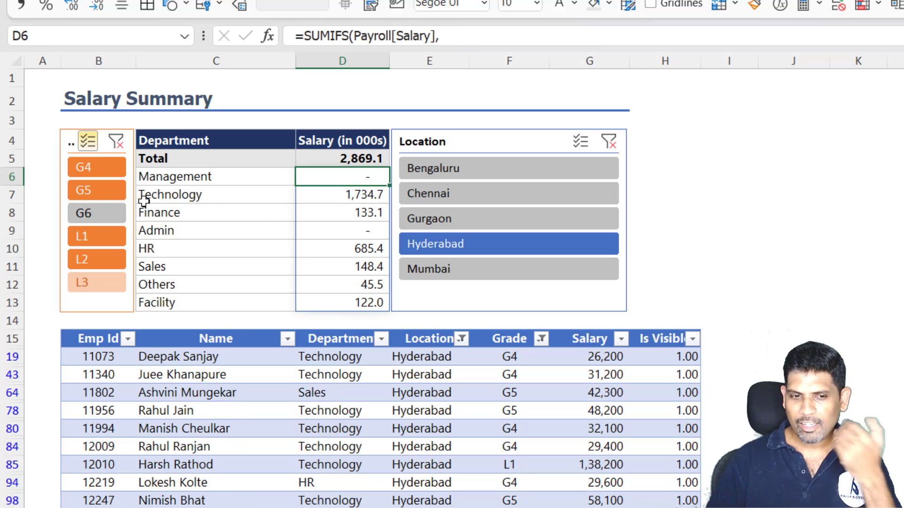
left_click(89, 191)
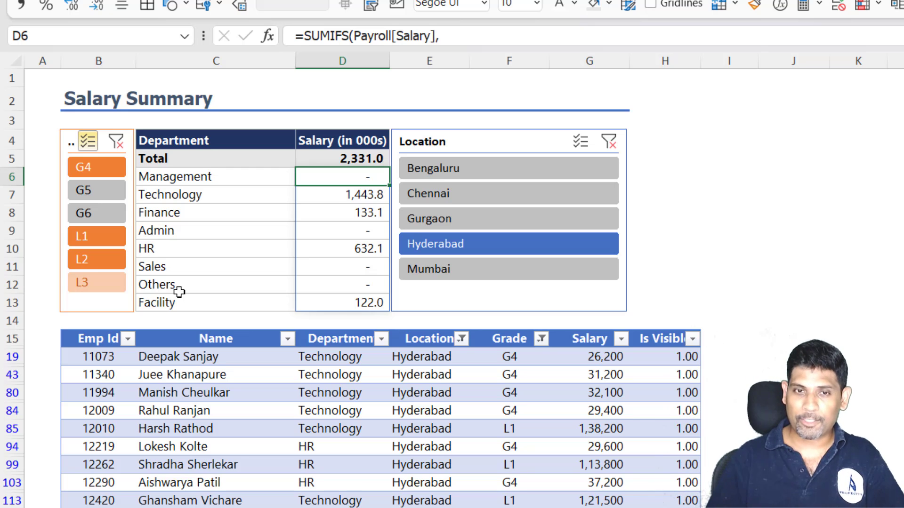
key("Left")
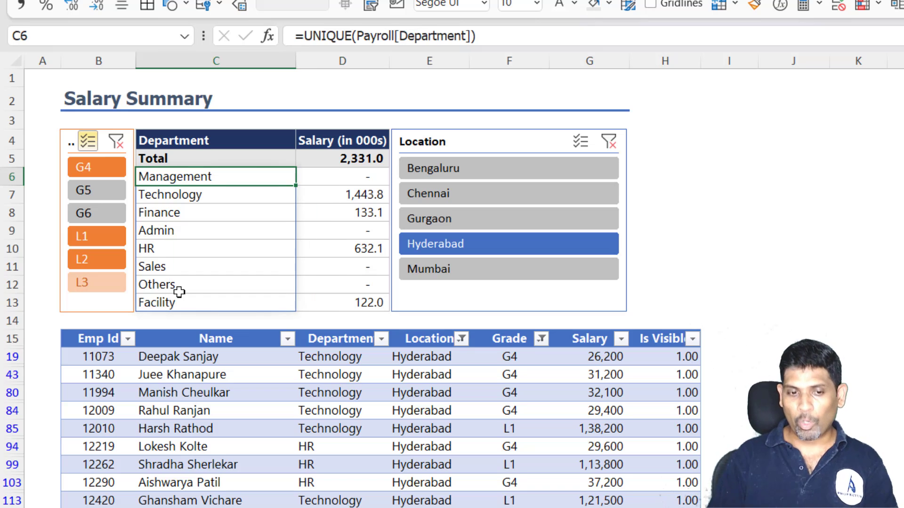
- Compare the D6 SUMIFS and C6 UNIQUE formulas, then edit C6's =UNIQUE(Payroll[Department])
left_click(360, 177)
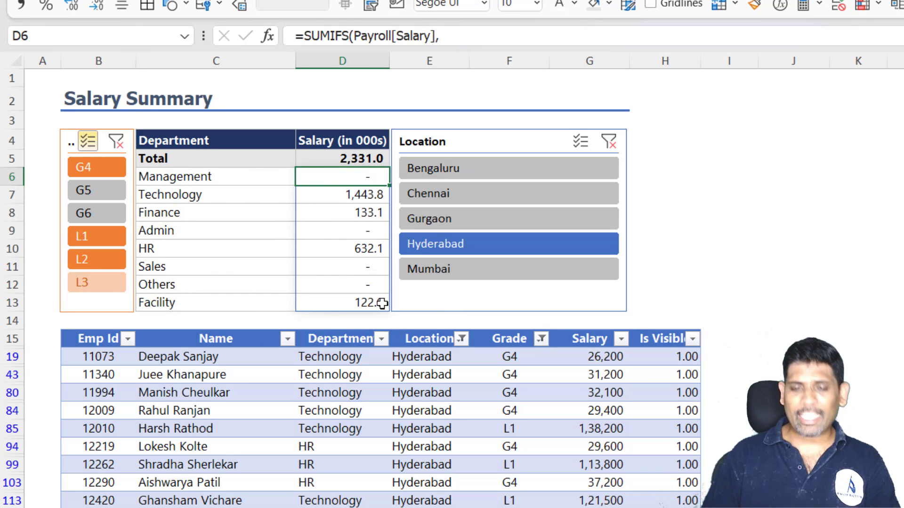
left_click(217, 177)
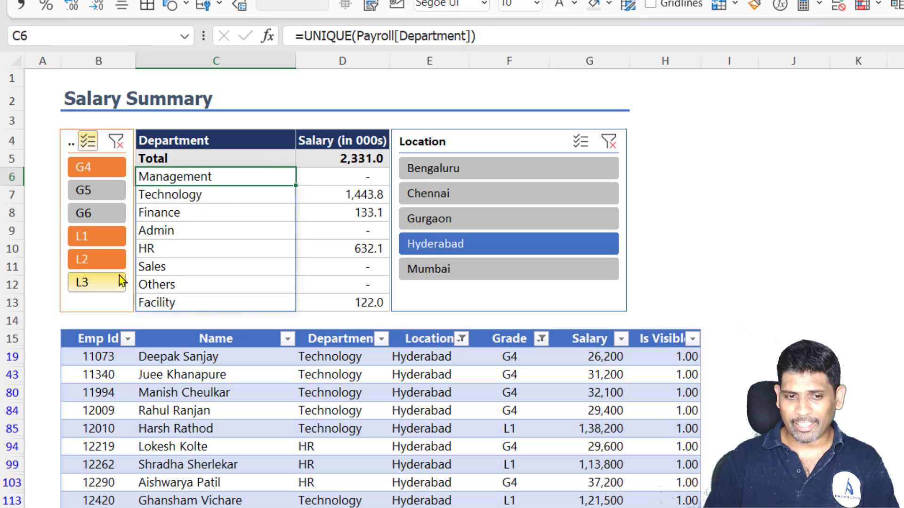
left_click(348, 178)
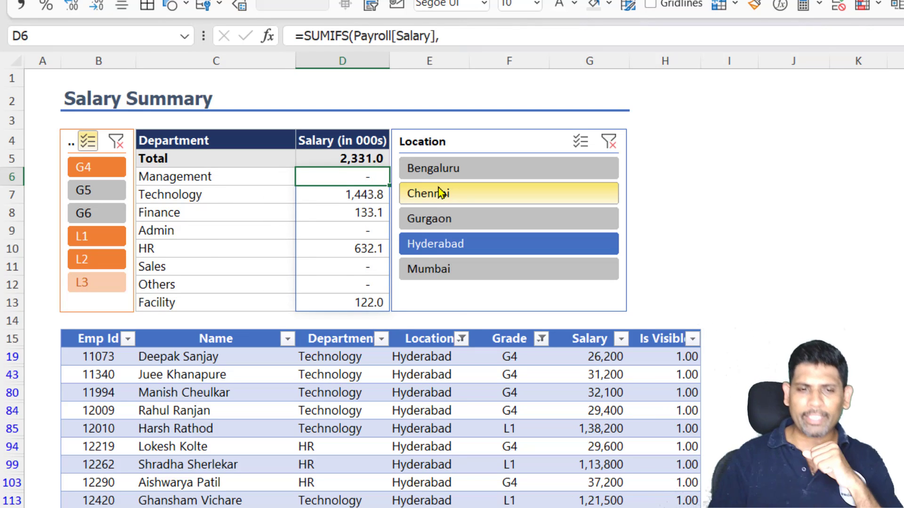
key("Left")
key("F2")
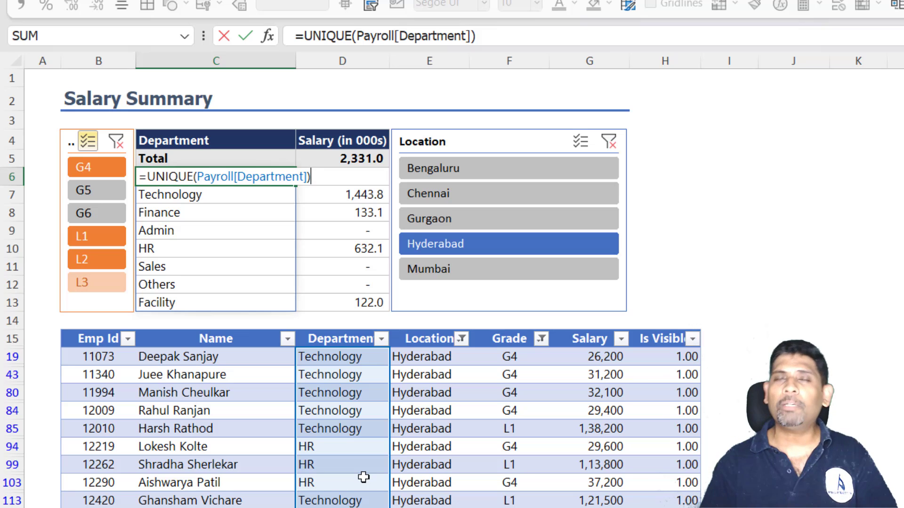
- Wrap C6's argument in FILTER(Payroll[Department], Payroll[Is Visible]=1) to list Technology, HR, Facility and Finance
left_click(196, 175)
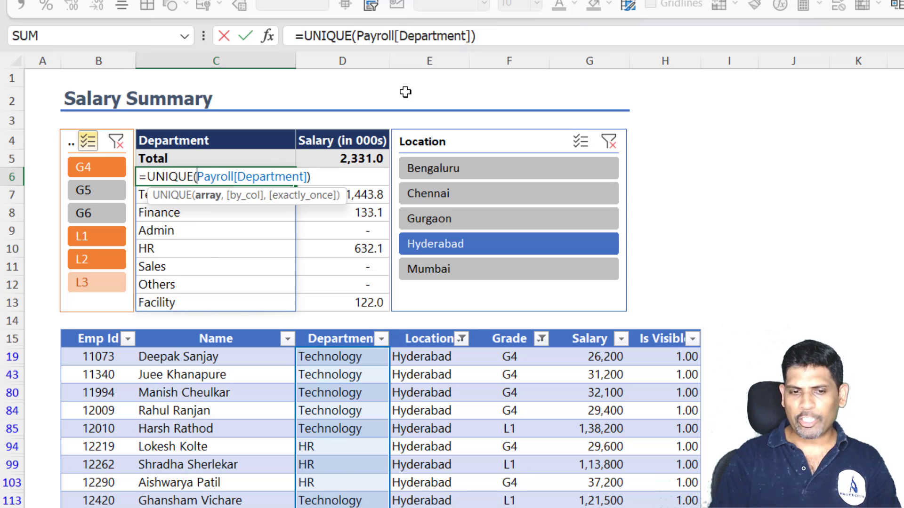
type("FILTER(")
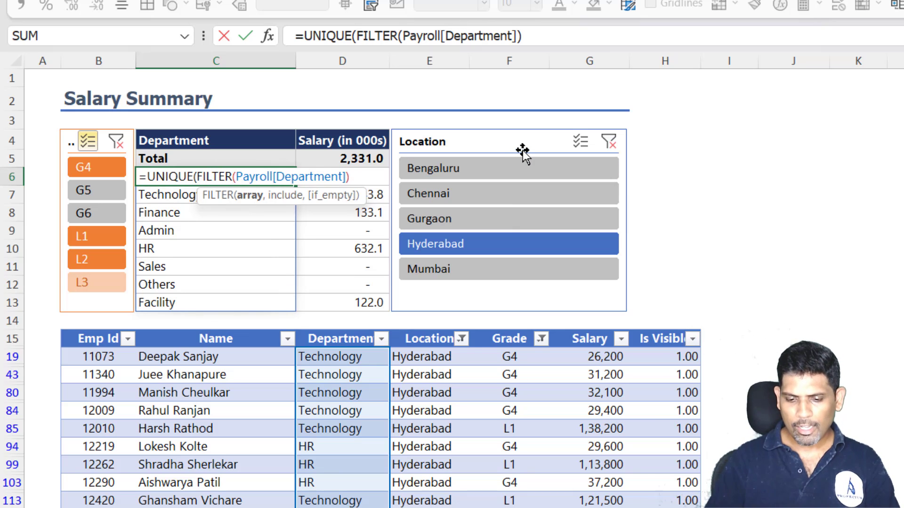
type(",")
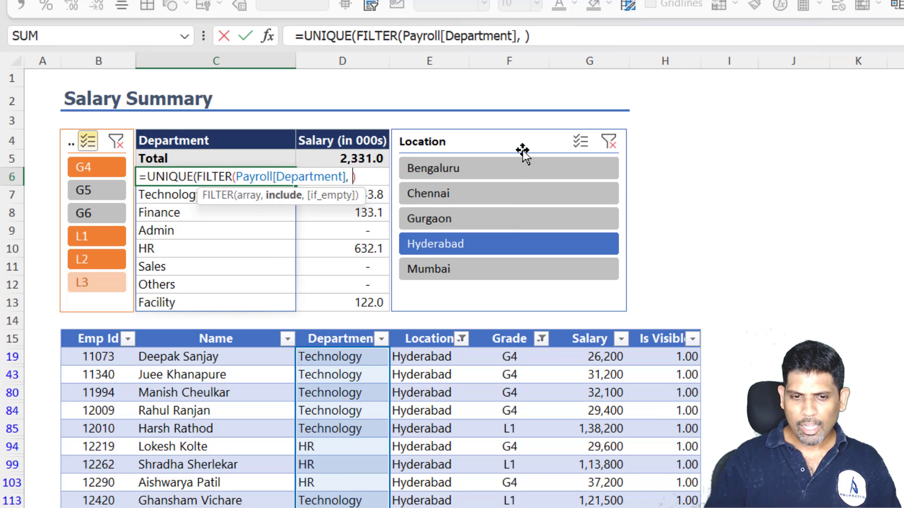
left_click(650, 330)
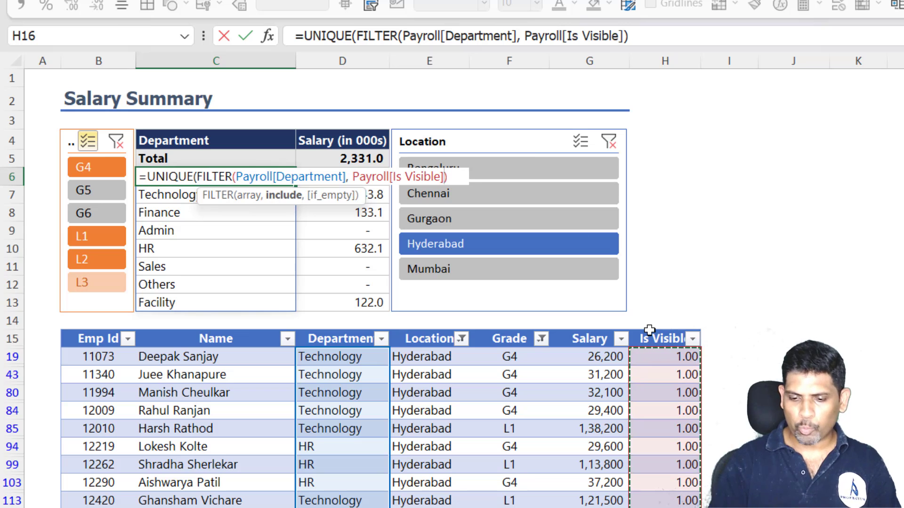
type("=1")
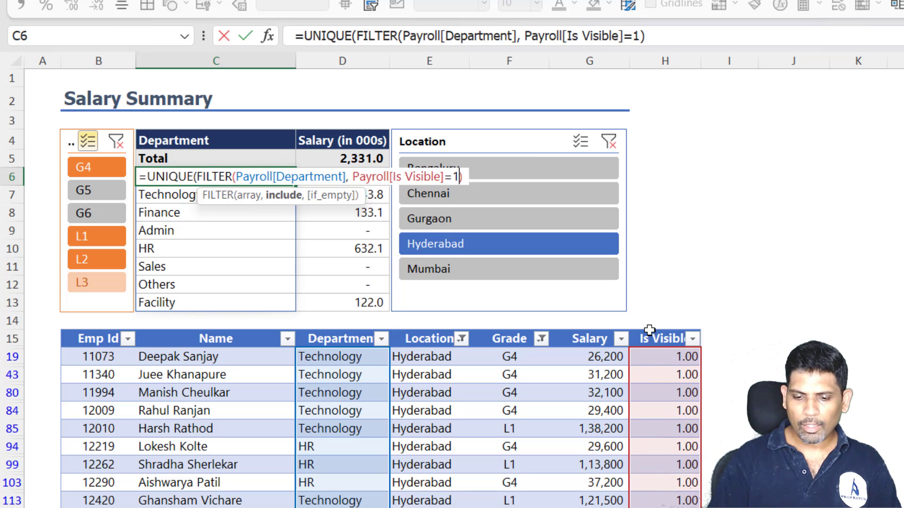
type(")")
key("Return")
key("Up")
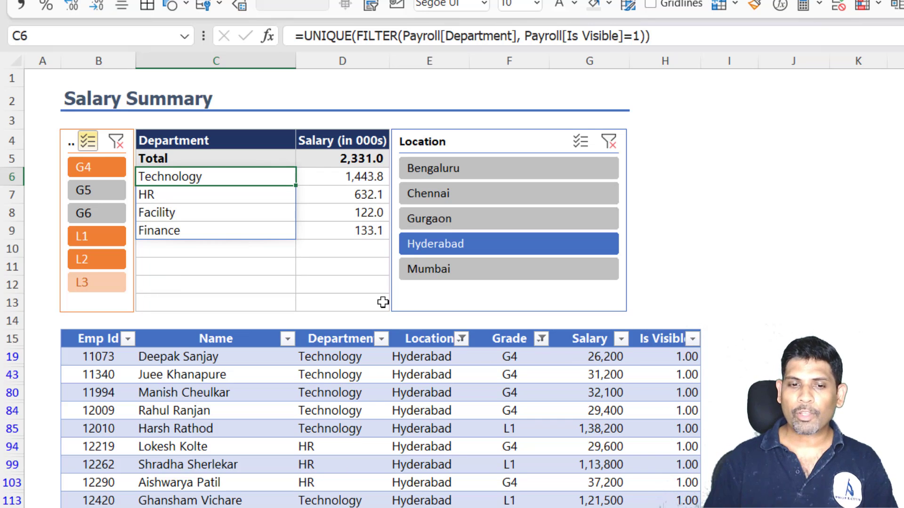
- Check D6's salary formula, then go to the Pivot sheet's salary-by-department pivot totalling 20886300
left_click(357, 175)
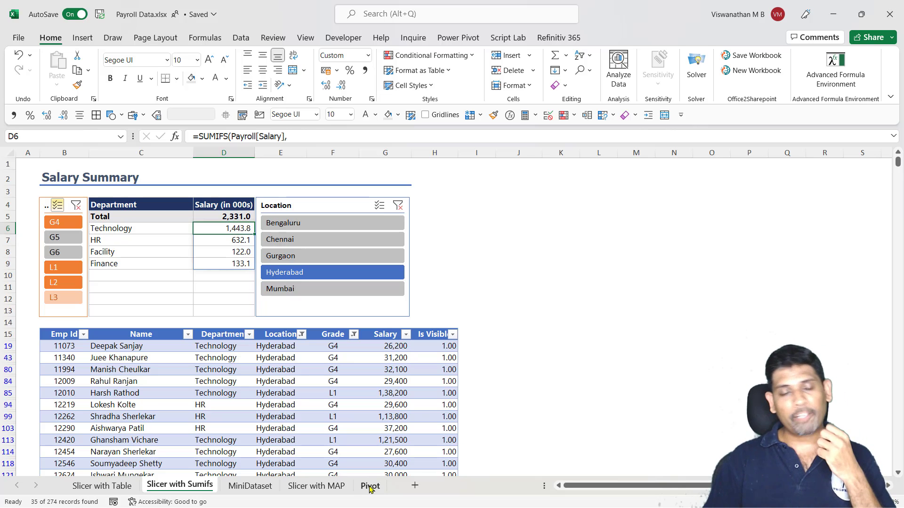
left_click(370, 487)
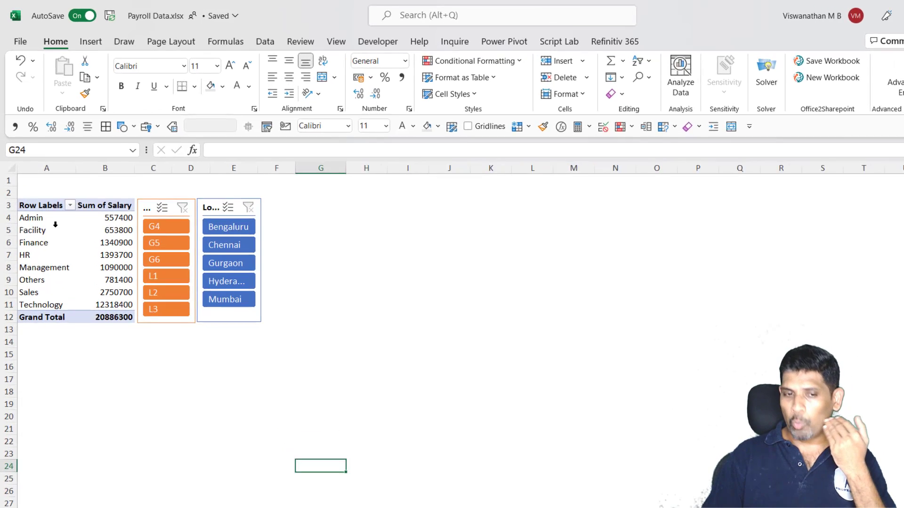
- Filter the pivot to Bengaluru and grade G5, then drill into Technology's 664000 salary total
left_click(228, 226)
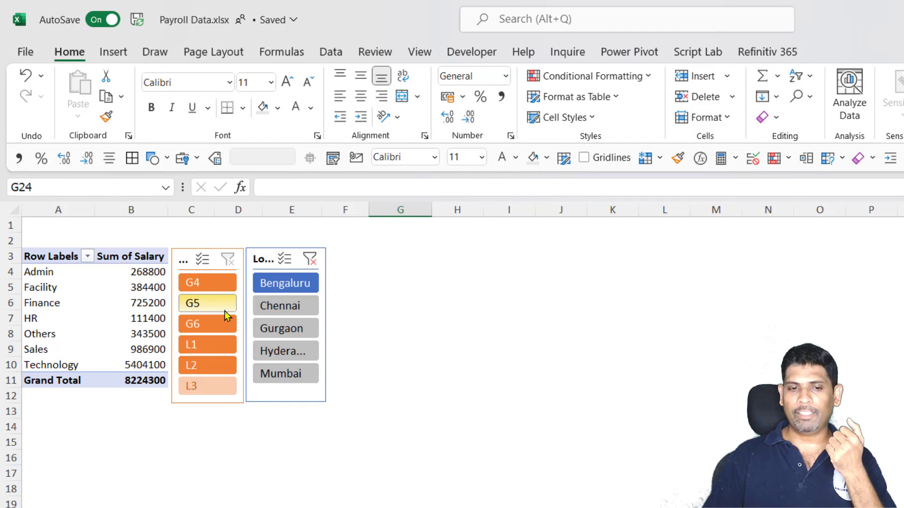
left_click(226, 315)
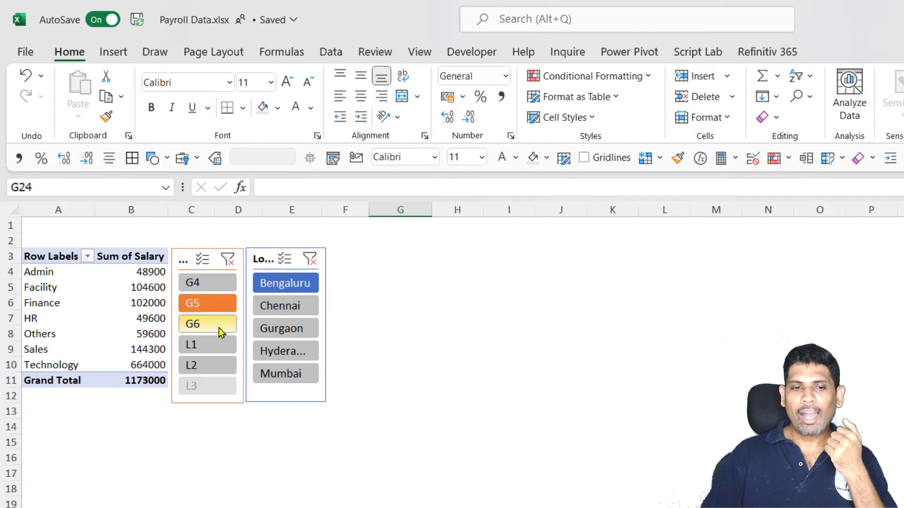
mouse_move(162, 365)
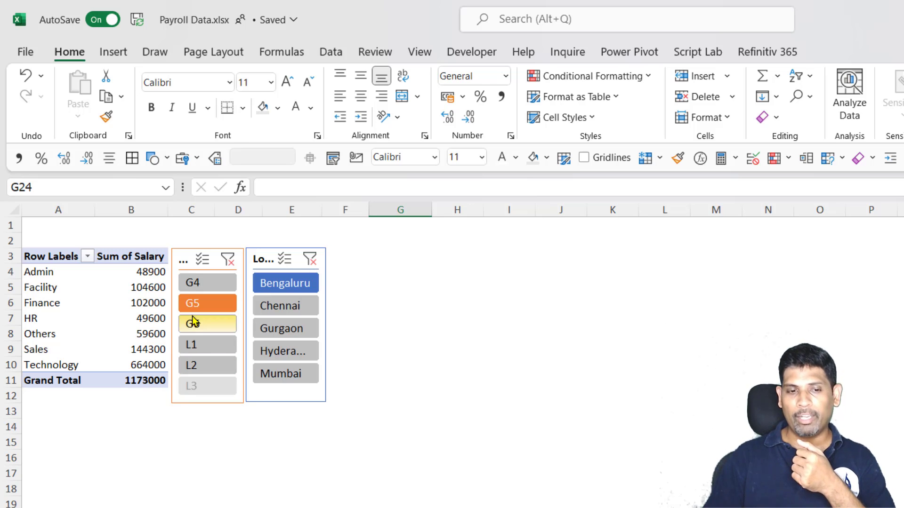
double_click(141, 366)
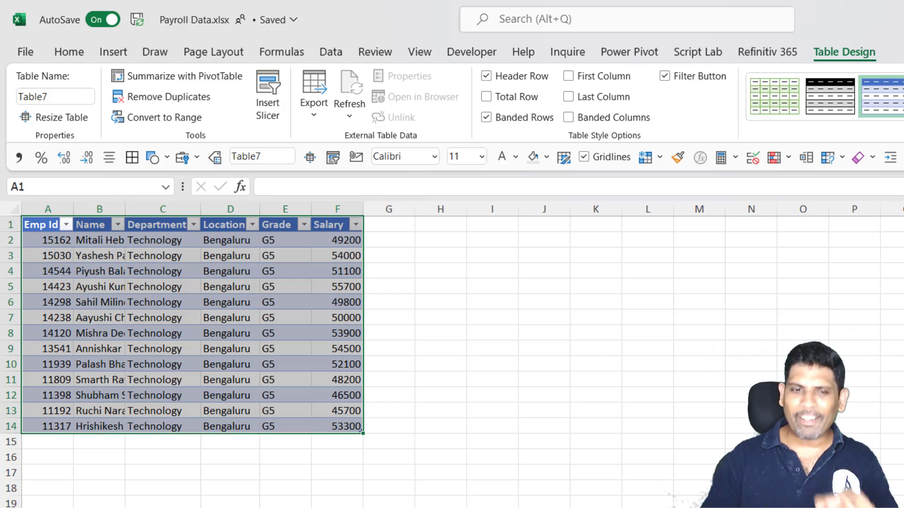
- Widen the drill-down sheet's Name column, then drill into Finance's 102000 pivot salary total
left_click(66, 258)
left_click_drag(125, 209, 167, 232)
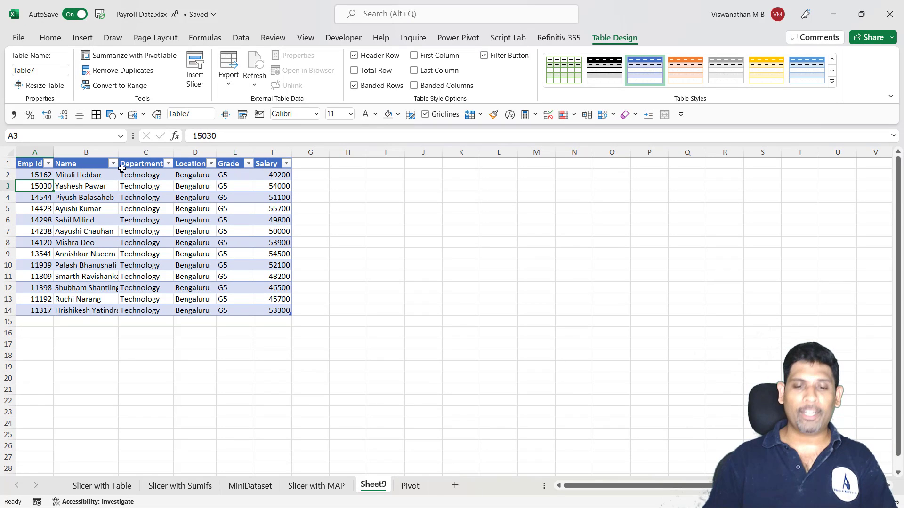
left_click(410, 486)
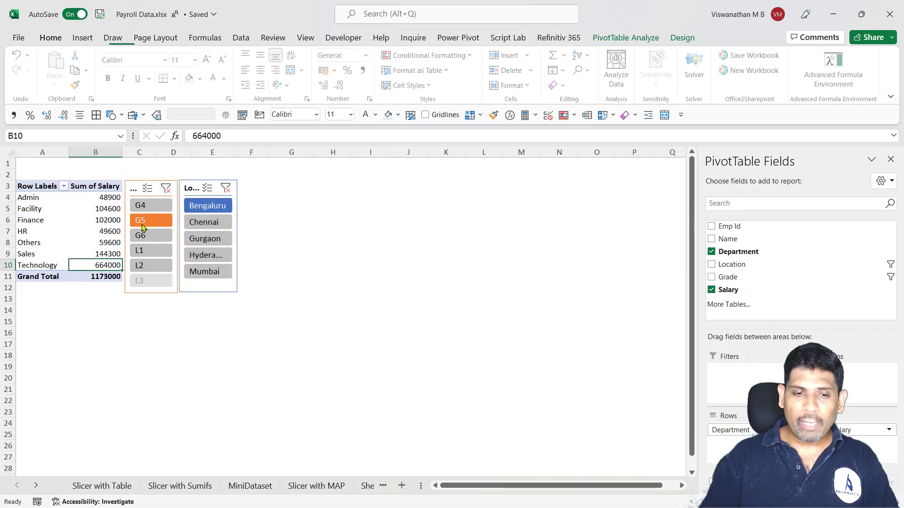
left_click(99, 216)
double_click(100, 215)
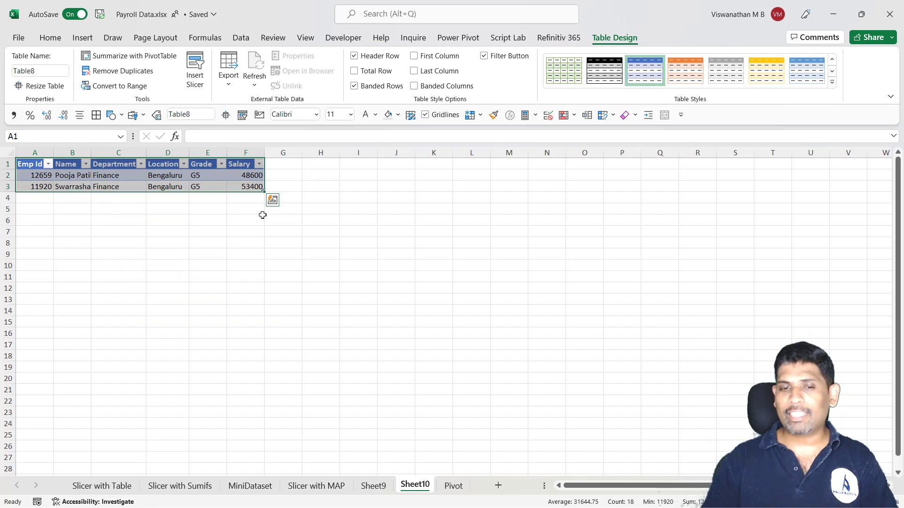
- Delete both drill-down sheets, Sheet9 and Sheet10
left_click(382, 485)
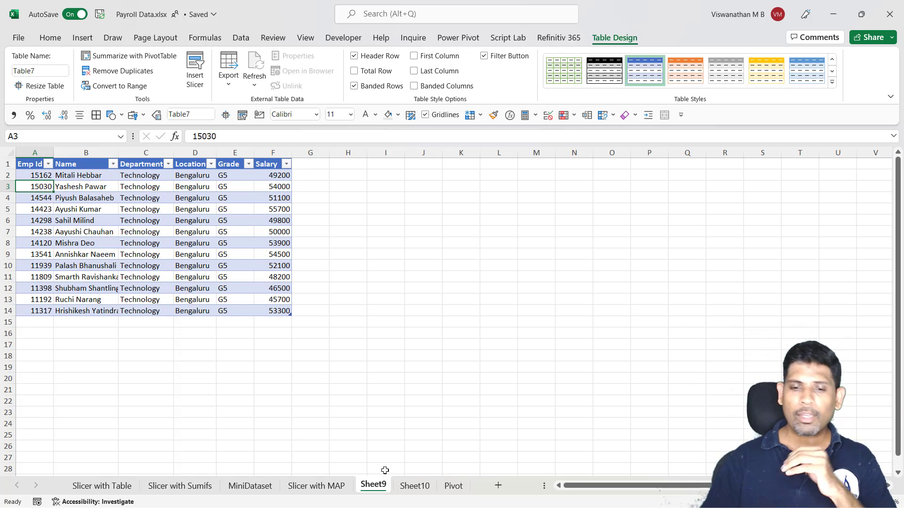
right_click(384, 485)
left_click(414, 313)
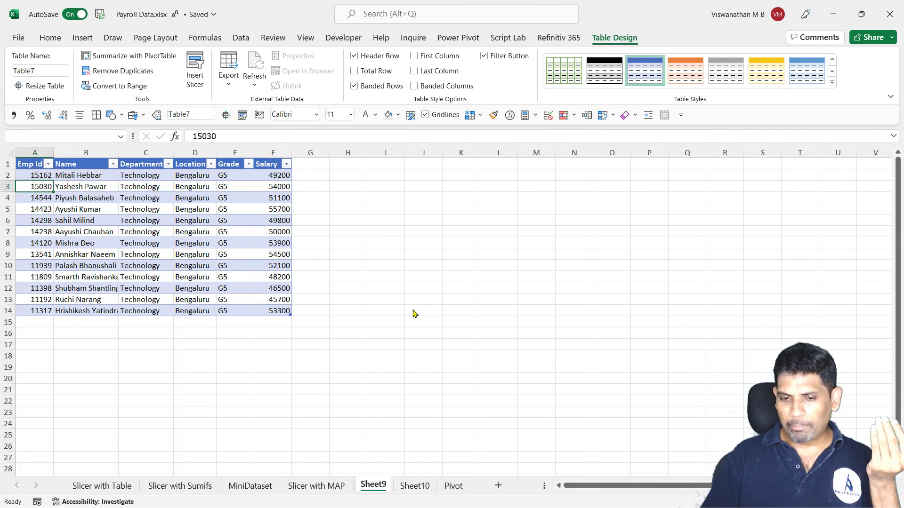
left_click(433, 292)
right_click(377, 485)
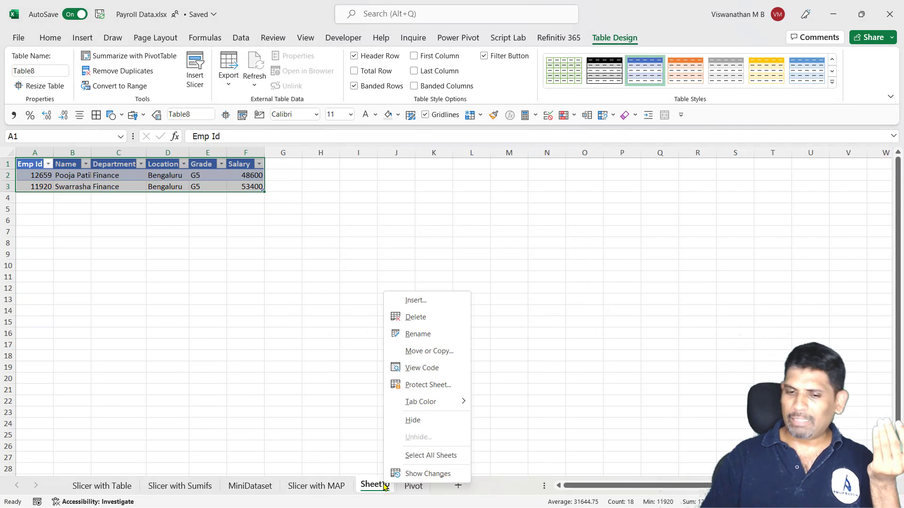
left_click(430, 318)
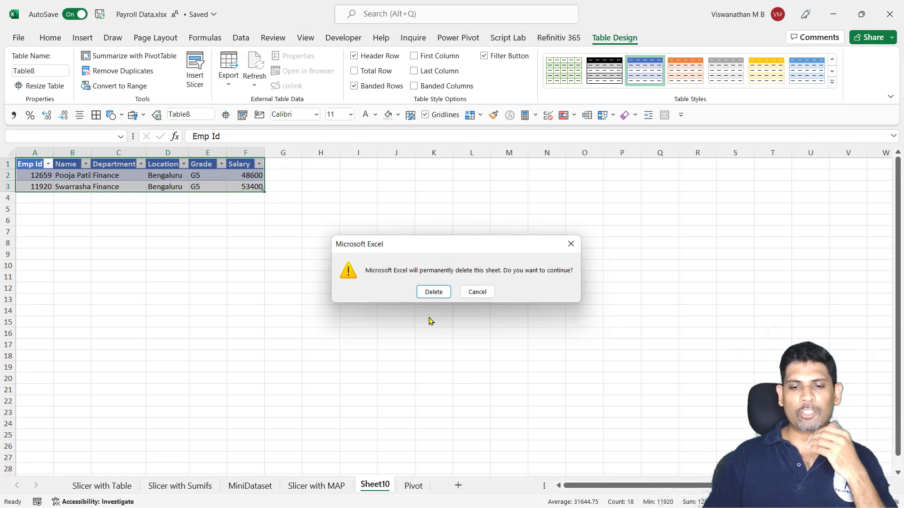
left_click(433, 294)
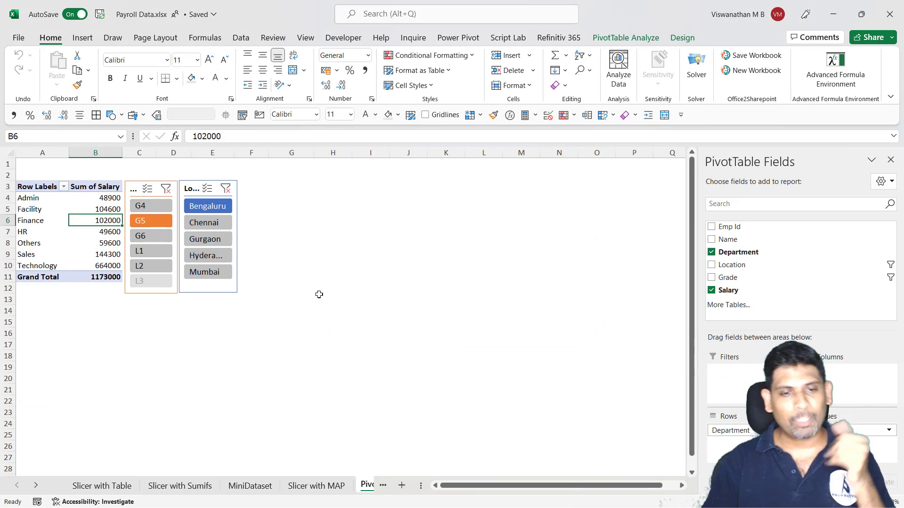
- Clear the grade and location slicer filters and protect the workbook structure
left_click(166, 189)
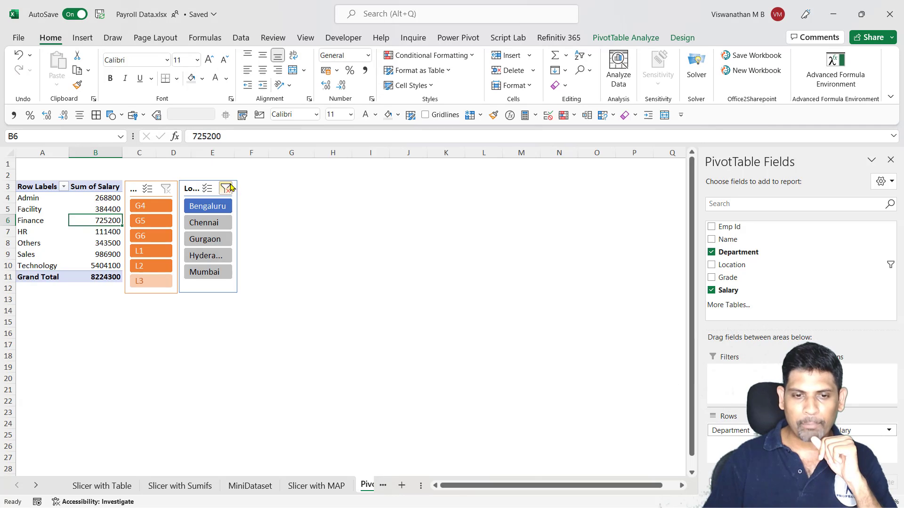
left_click(228, 189)
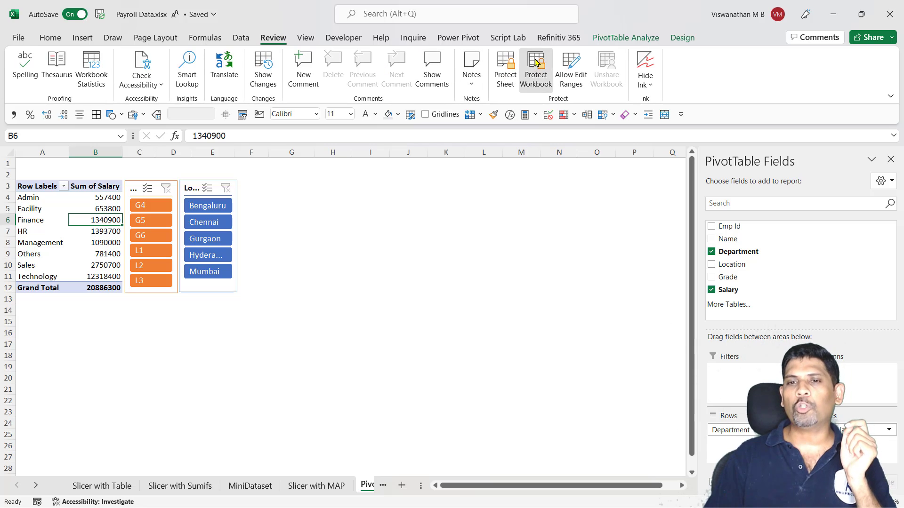
left_click(536, 71)
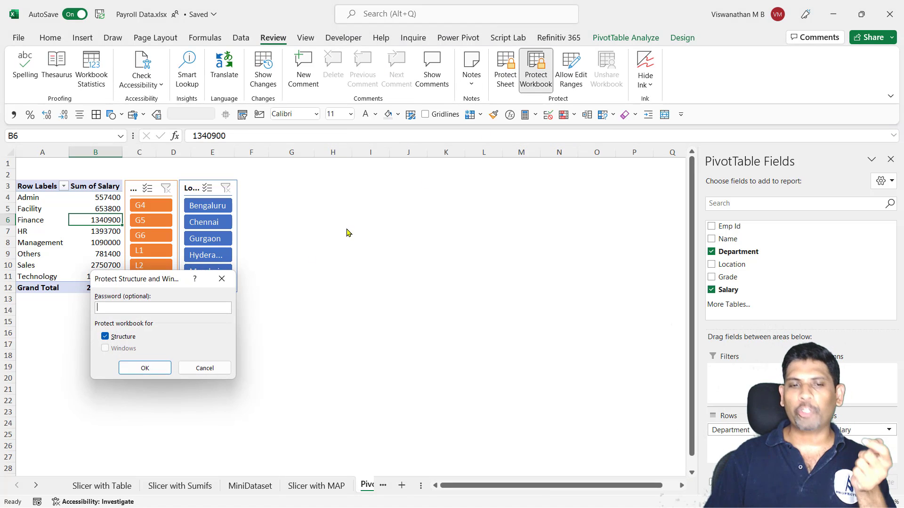
left_click(136, 368)
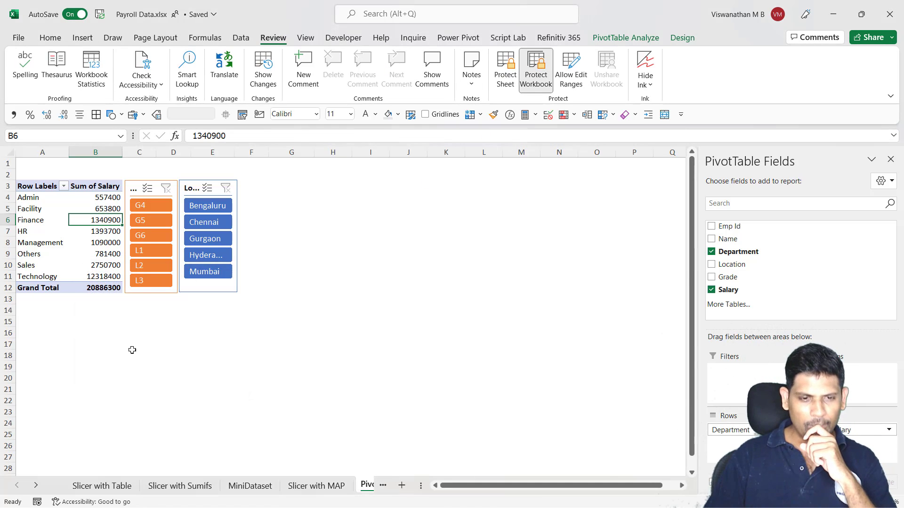
- Confirm drilling into Management's total is now blocked, then return to Slicer with Sumifs
double_click(106, 243)
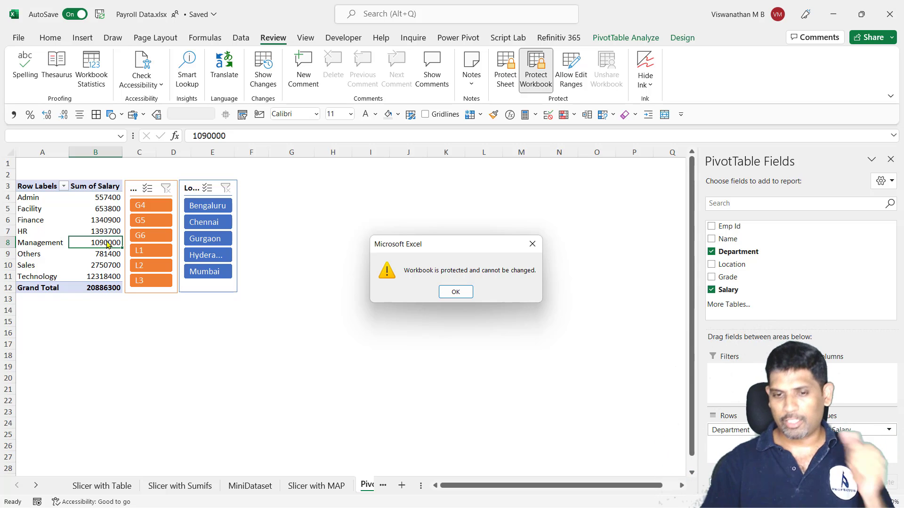
left_click(450, 292)
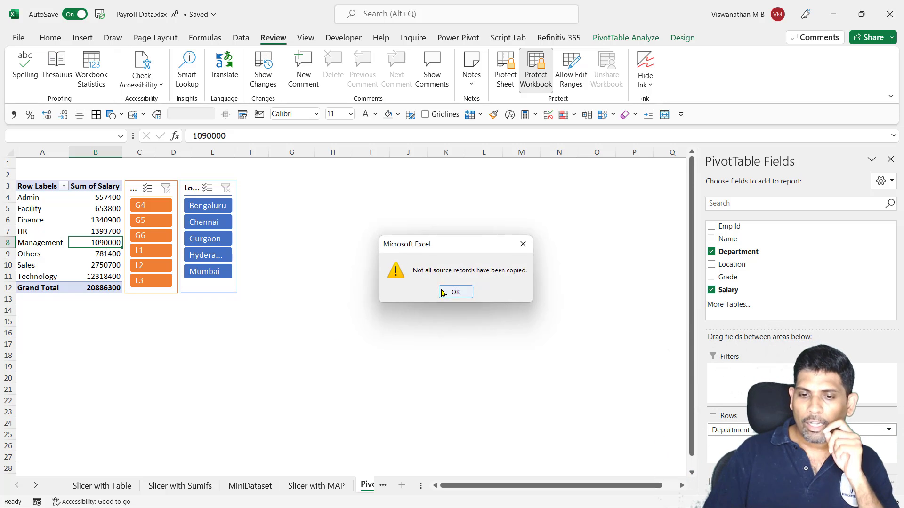
left_click(445, 293)
left_click(167, 489)
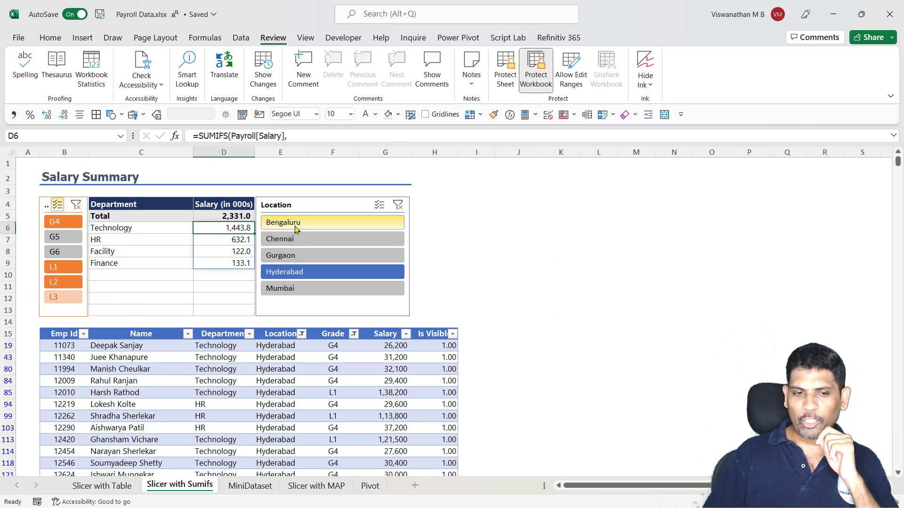
- Review the department list's spill formula and Technology's SUMIFS salary formula
left_click_drag(150, 226, 236, 263)
scroll(236, 262, "down", 4)
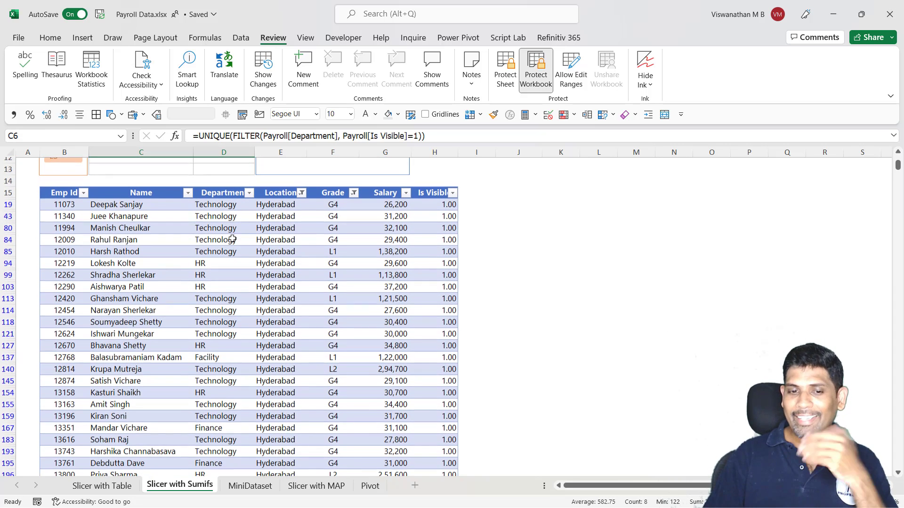
scroll(228, 228, "up", 2)
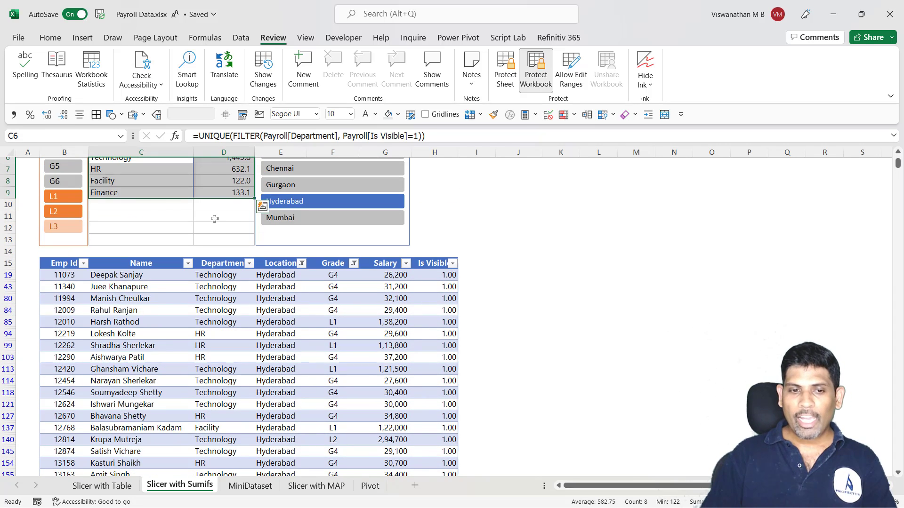
left_click(140, 197)
scroll(140, 202, "up", 1)
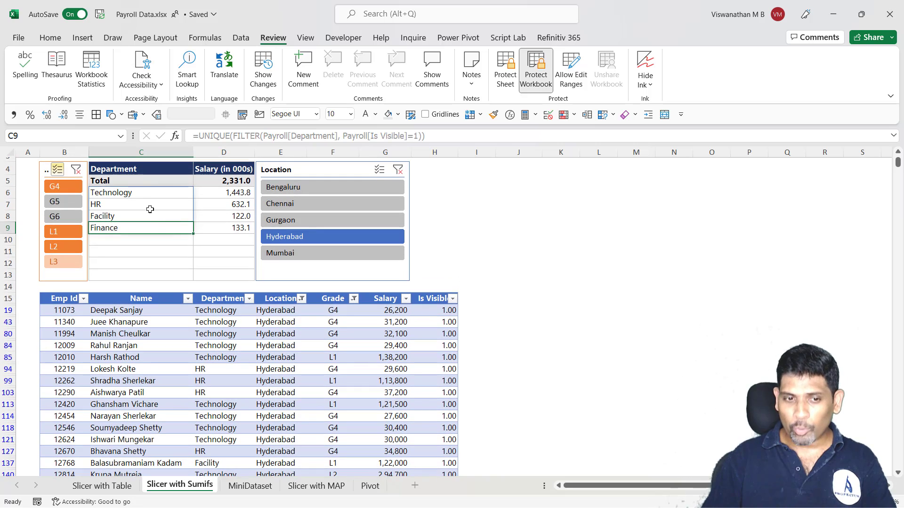
left_click(141, 193)
left_click(224, 197)
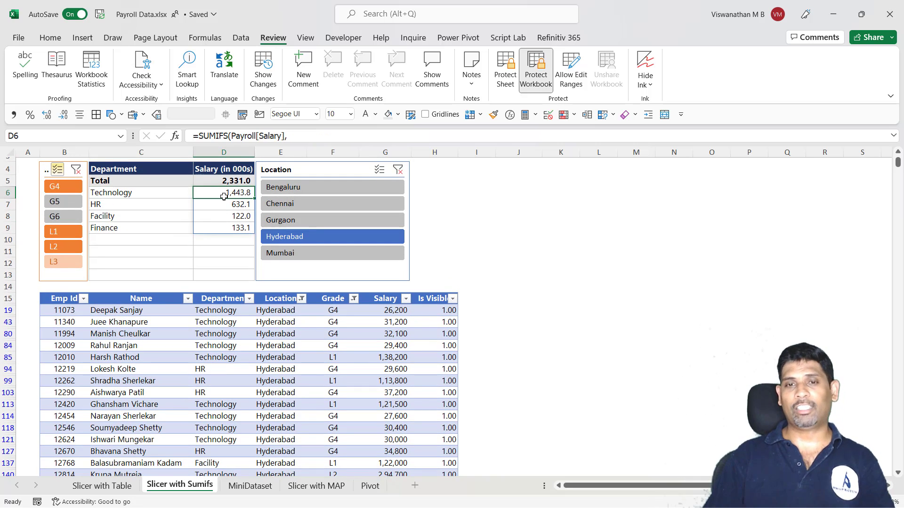
- Insert a Department slicer for the payroll table
left_click(390, 356)
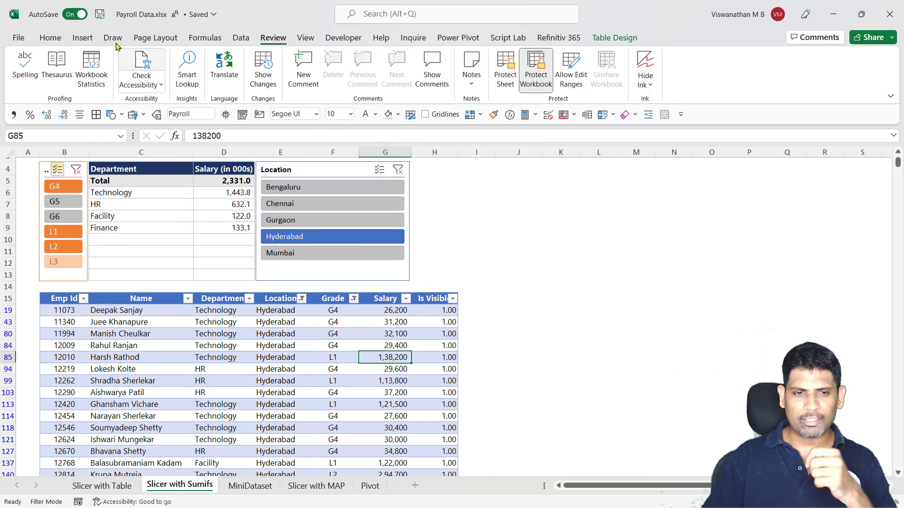
left_click(81, 37)
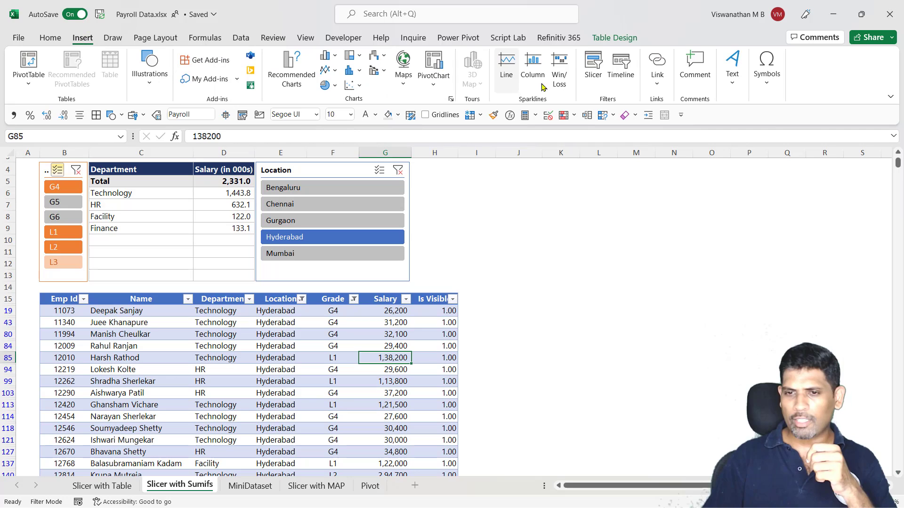
left_click(589, 69)
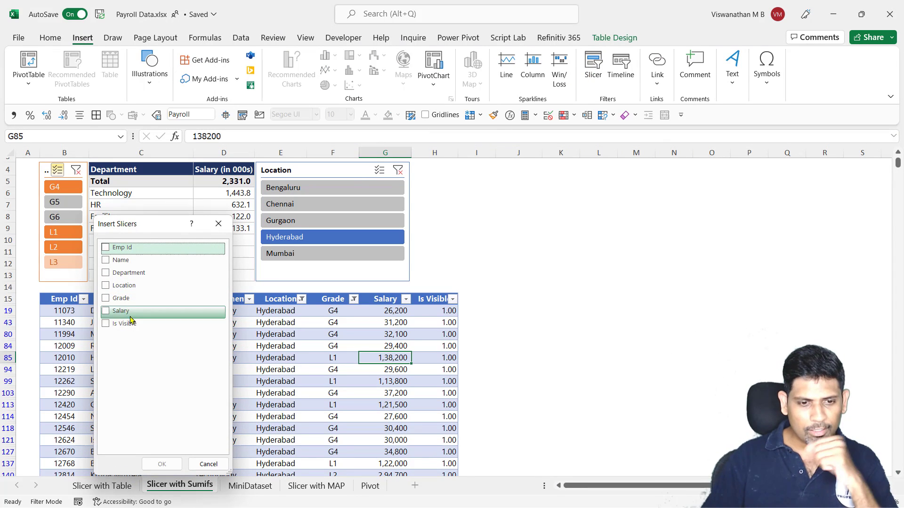
left_click(112, 273)
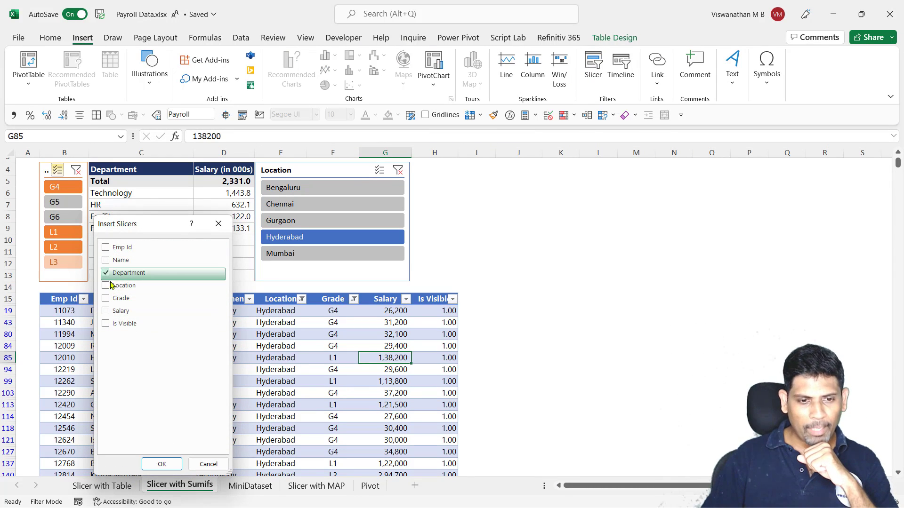
left_click(161, 464)
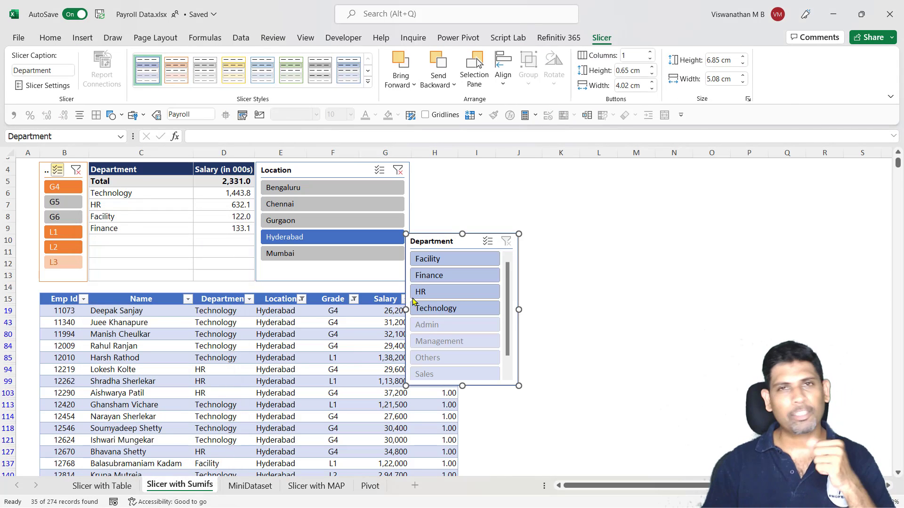
- Place the slicer beside the summary and filter to Technology, totalling 1,443.8
left_click_drag(425, 251, 492, 256)
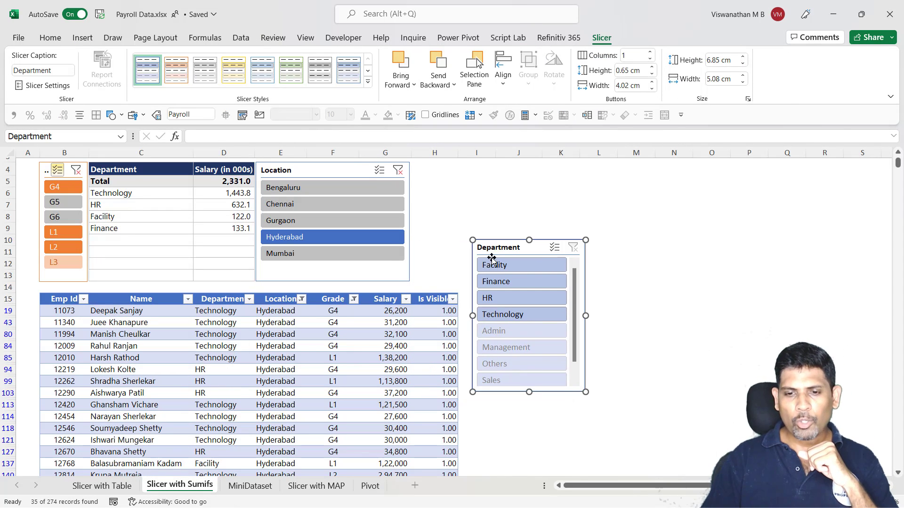
left_click(503, 319)
left_click(233, 196)
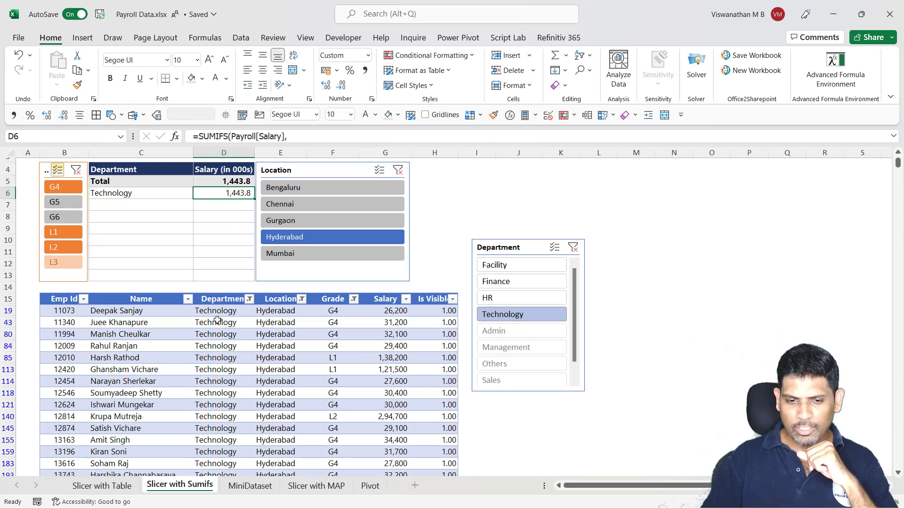
scroll(211, 320, "down", 5)
scroll(210, 322, "up", 6)
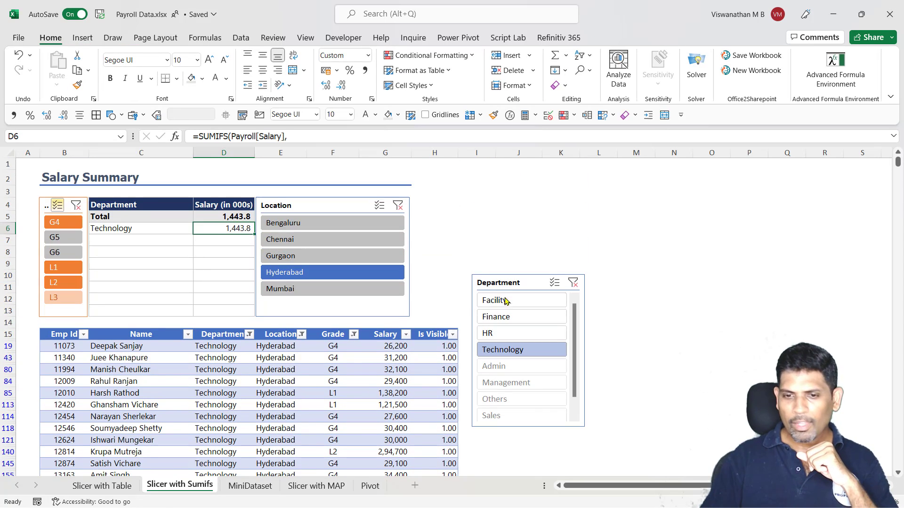
- Add Facility, Finance and HR to the slicer, inspect the Is Visible formula, open Slicer with MAP
left_click_drag(531, 300, 518, 333)
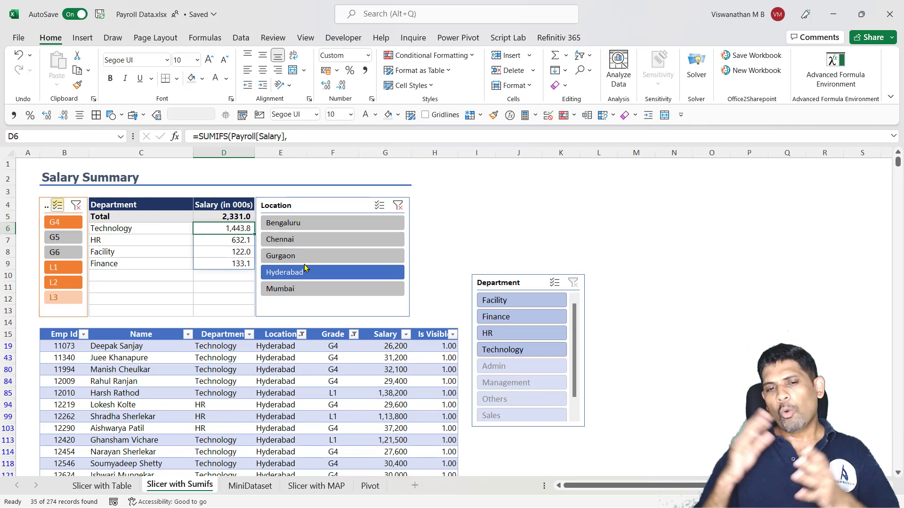
left_click(430, 328)
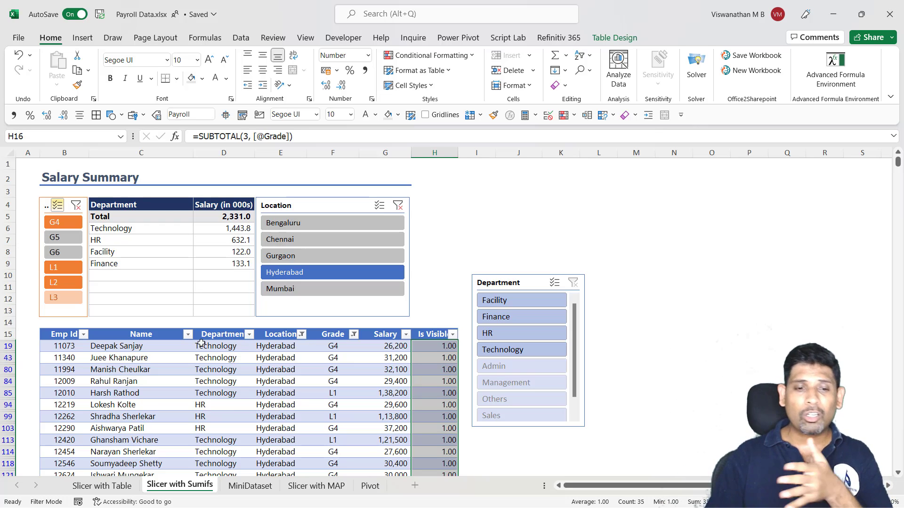
left_click(128, 346)
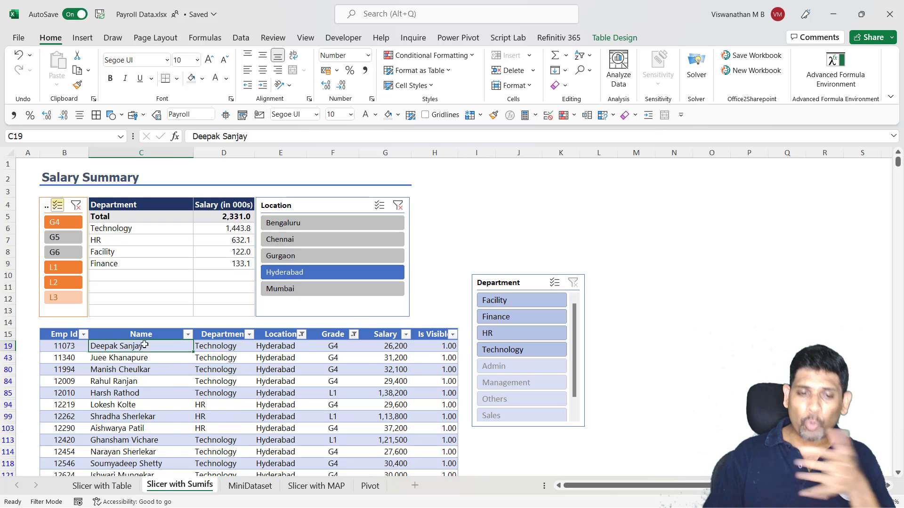
left_click(428, 330)
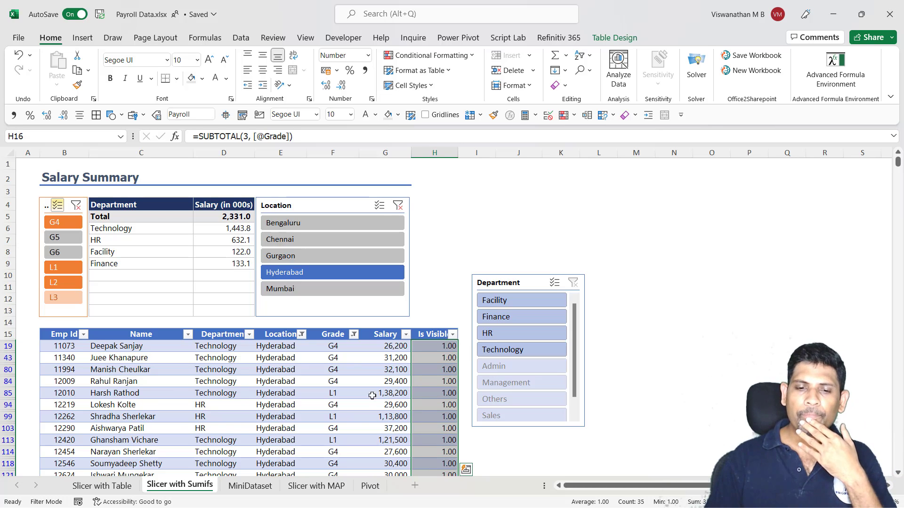
left_click(321, 486)
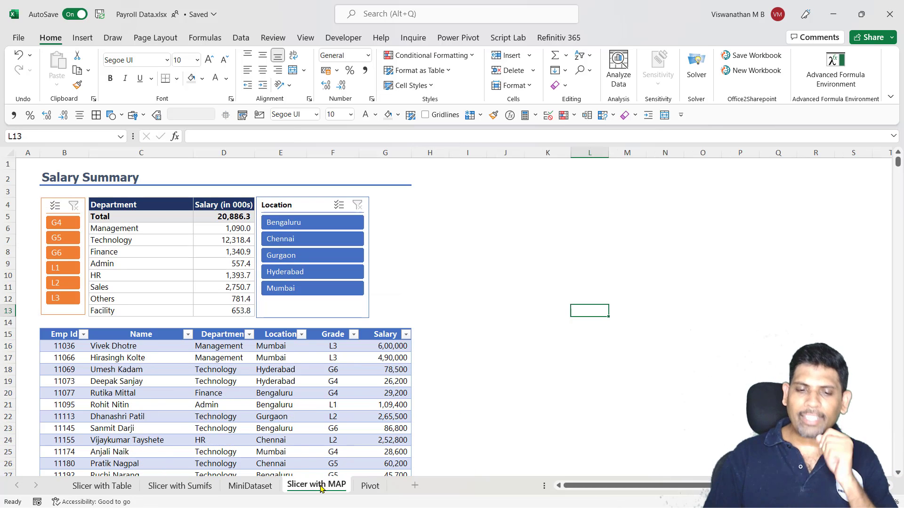
left_click(118, 230)
left_click(229, 229)
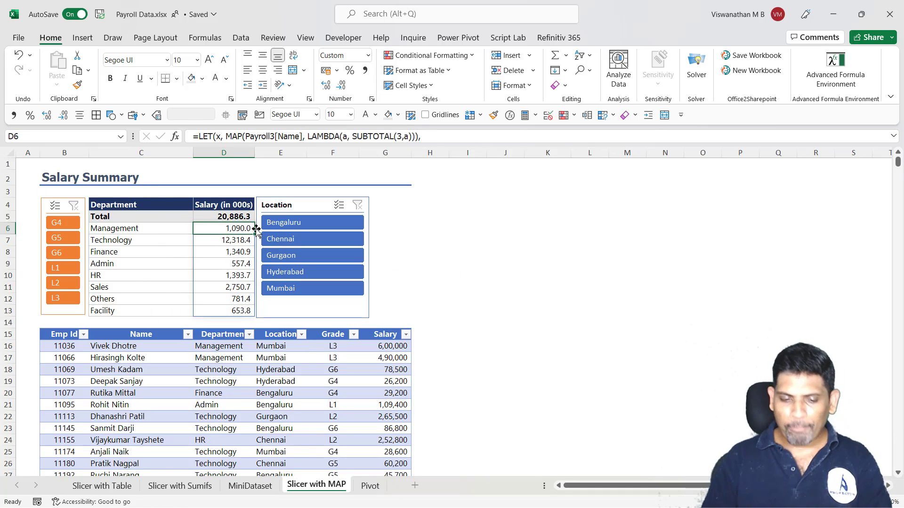
double_click(254, 229)
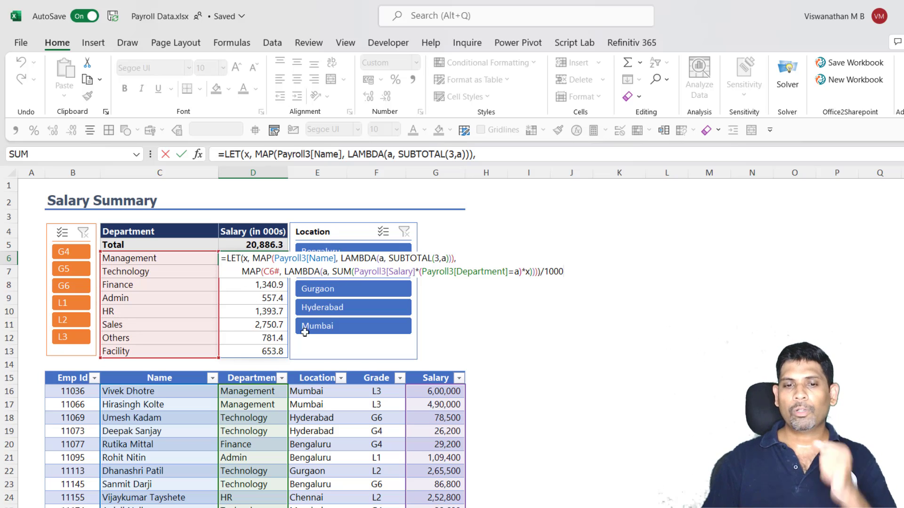
- Exit the D6 formula, leaving Management at 1,090.0, Technology at 12,318.4, total 20,886.3
key("Return")
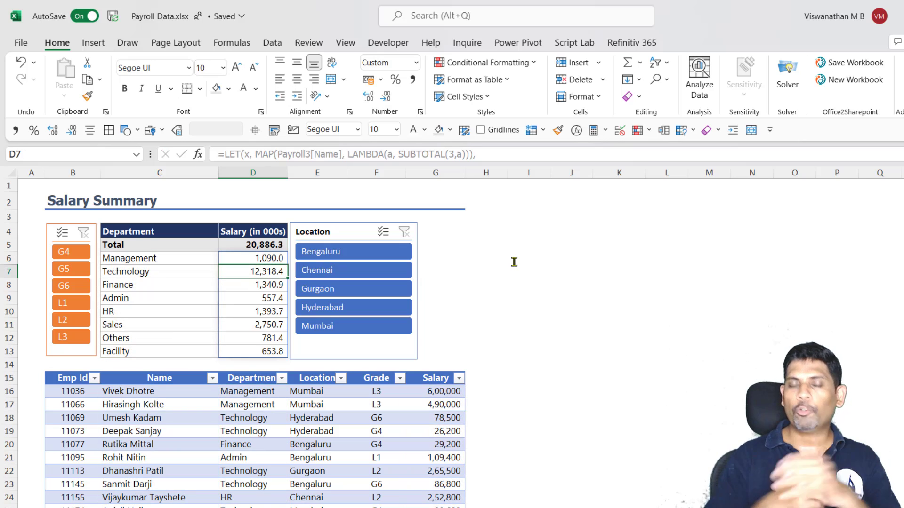